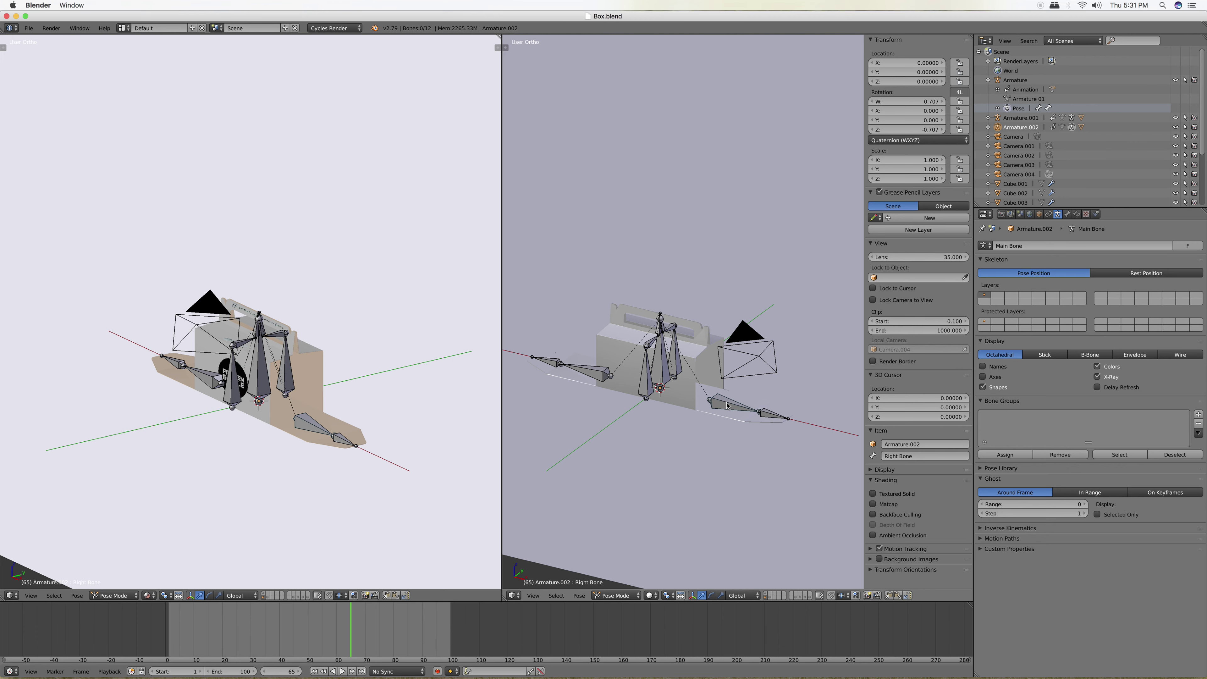
- Select the right side bone and frame the flat box net in front view at frame 2
right_click(732, 405)
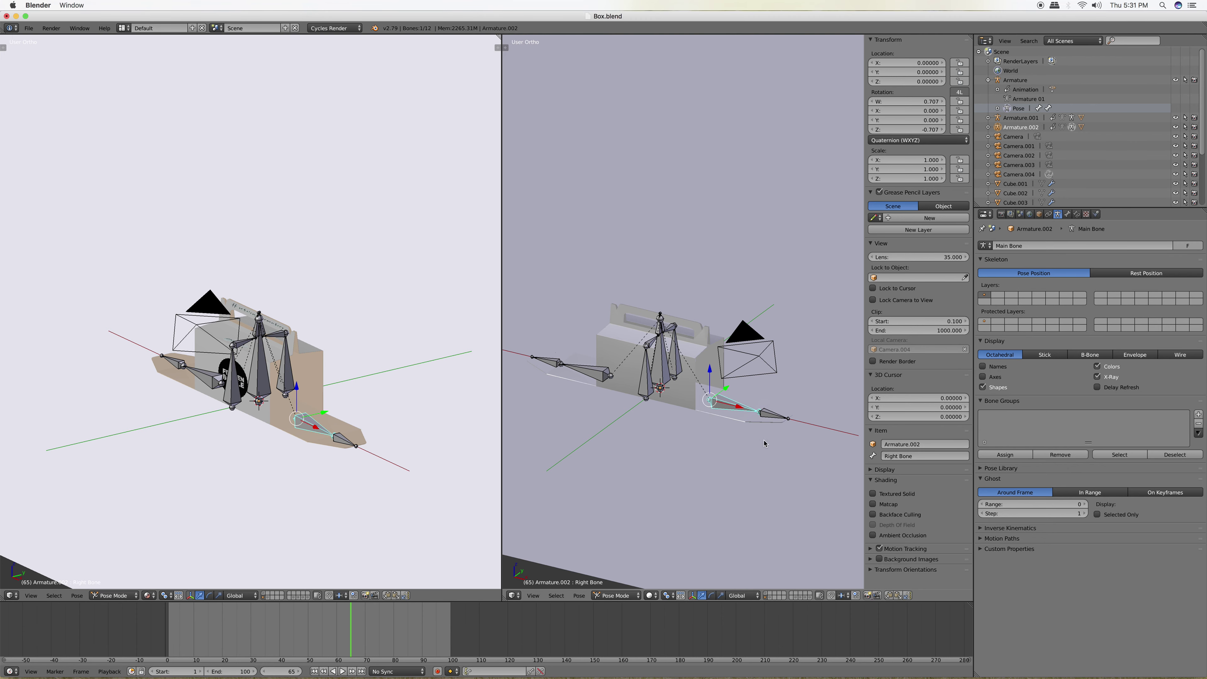
key(KP_1)
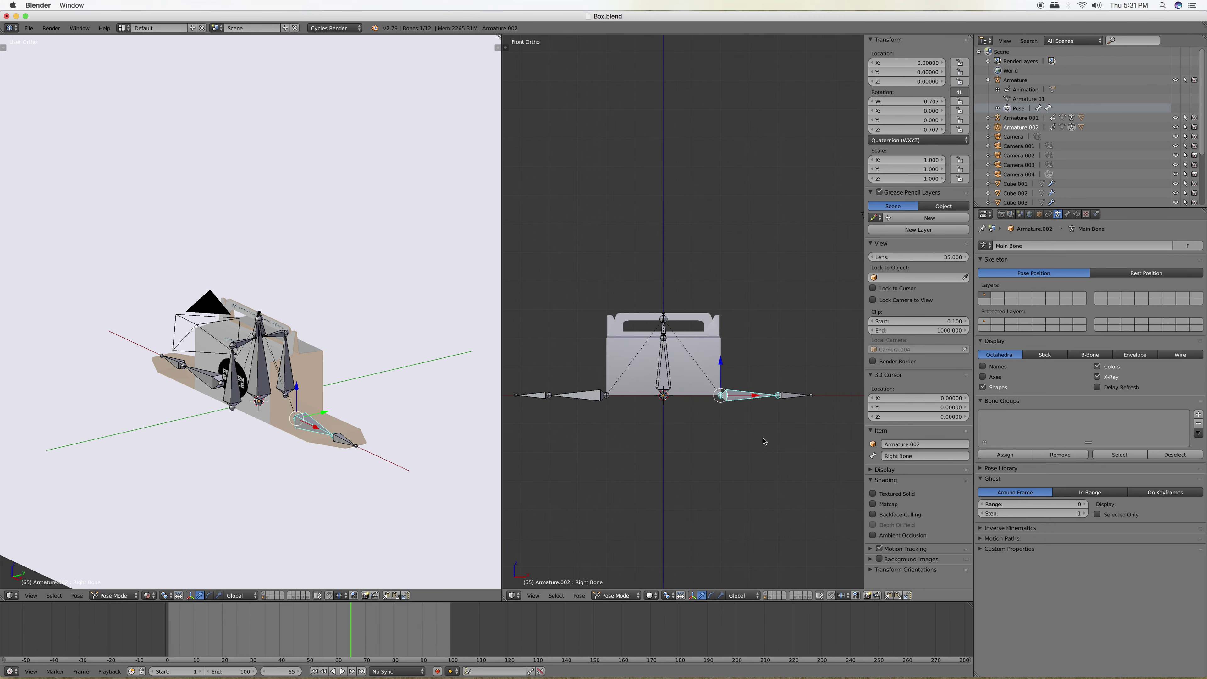
scroll(760, 440, up, 2)
shift+middle_drag(756, 436, 670, 377)
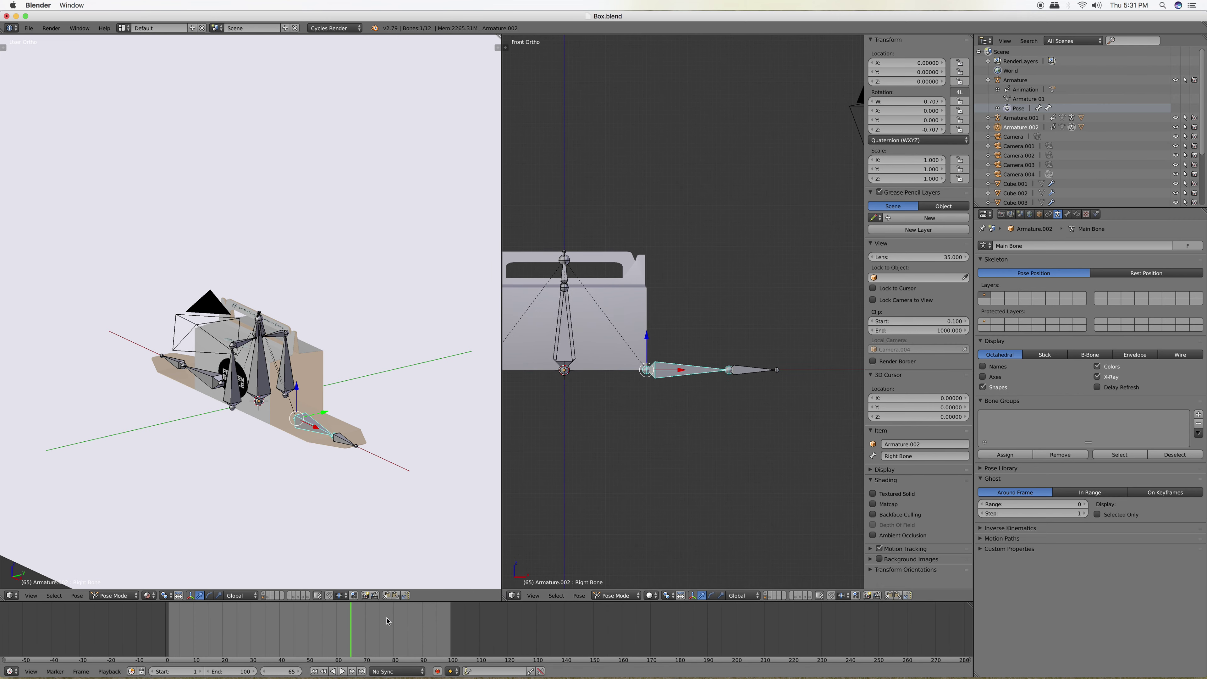
drag(350, 636, 171, 621)
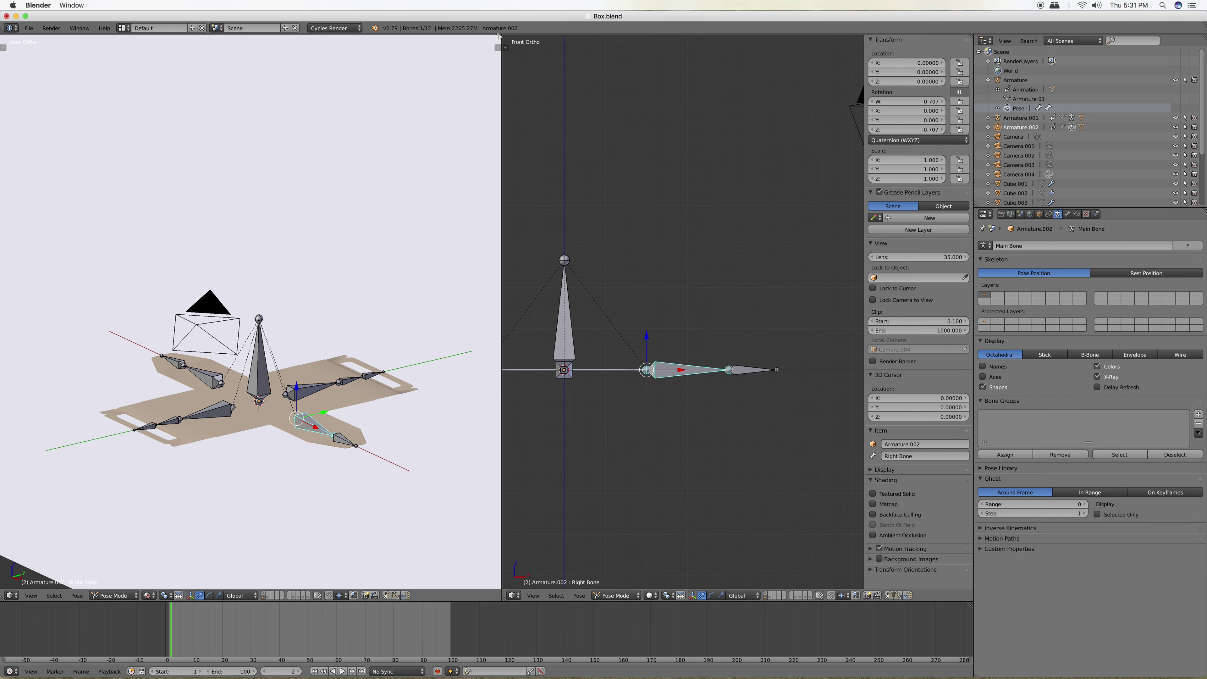
- Join the two 3D views into one full-width view and start playback
drag(498, 37, 555, 78)
scroll(615, 258, down, 2)
scroll(601, 294, down, 1)
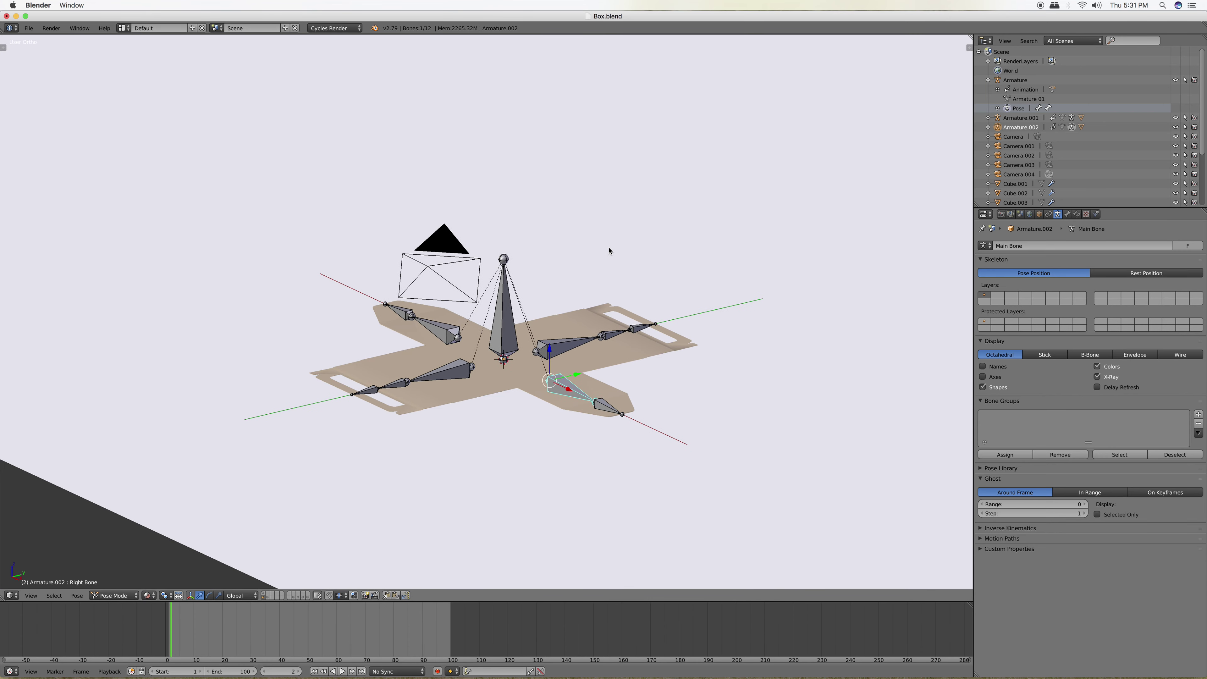
key(space)
- Play the folding animation in wireframe, select all bones, then select the Cube.000 box mesh
key(alt+a)
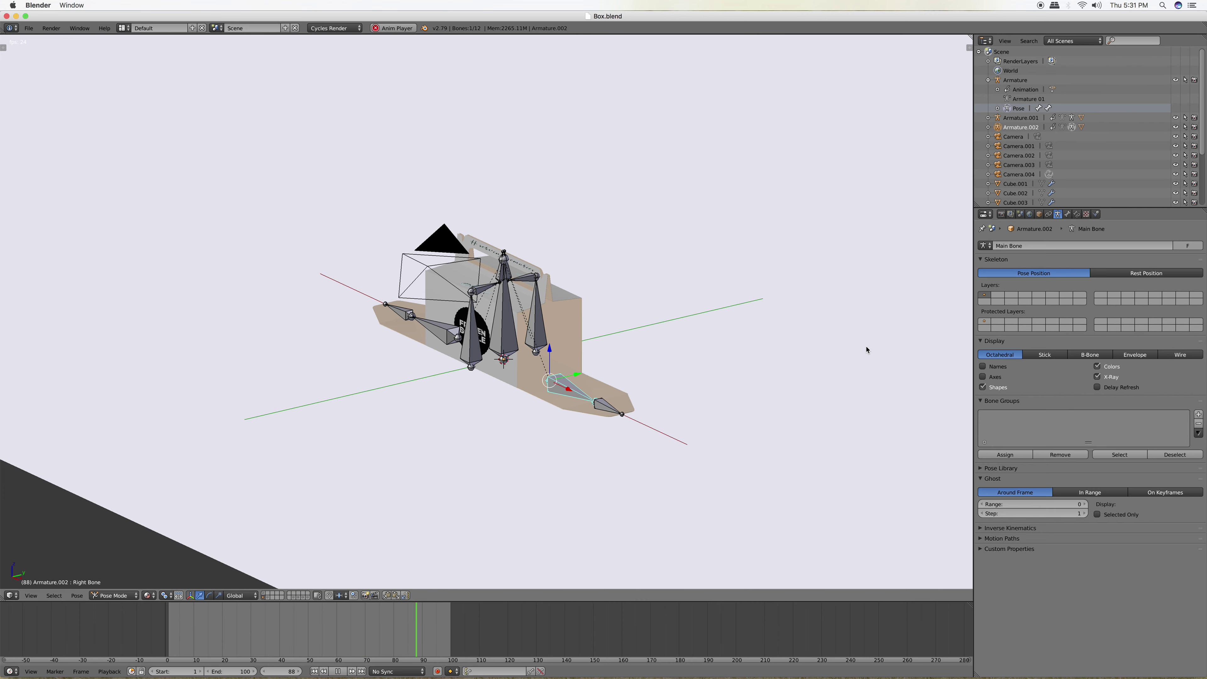
key(z)
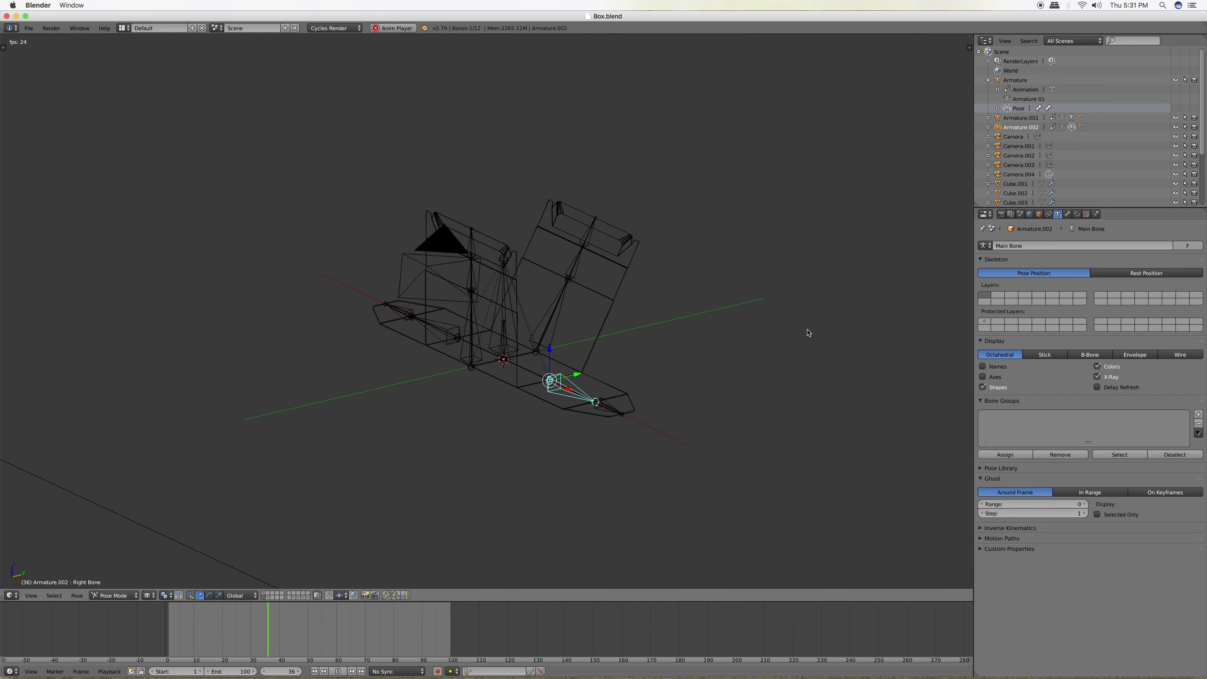
key(a)
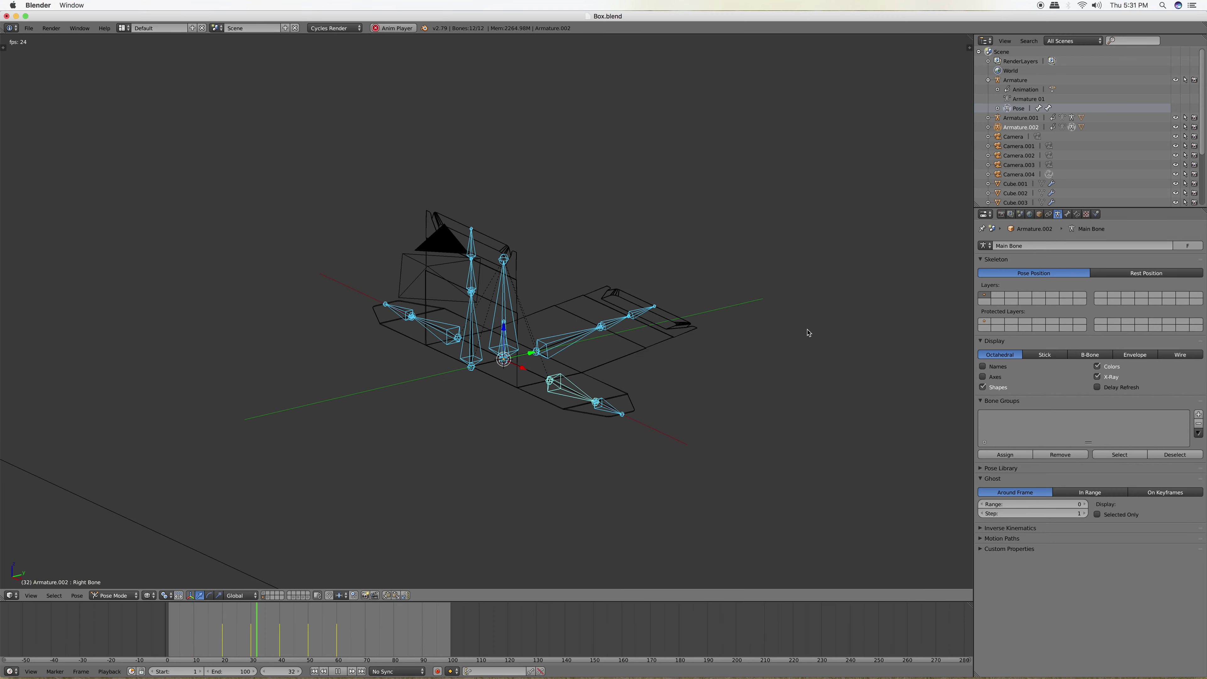
right_click(584, 322)
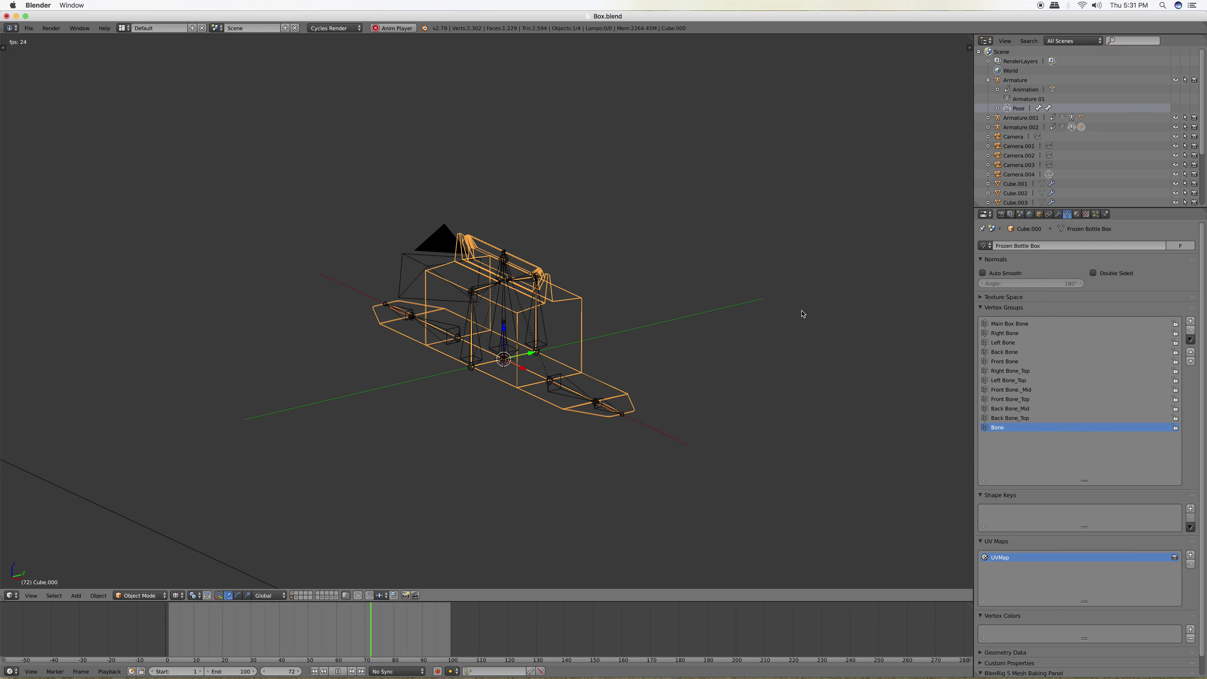
- Stop playback, deselect the mesh and return to solid shading
key(alt+a)
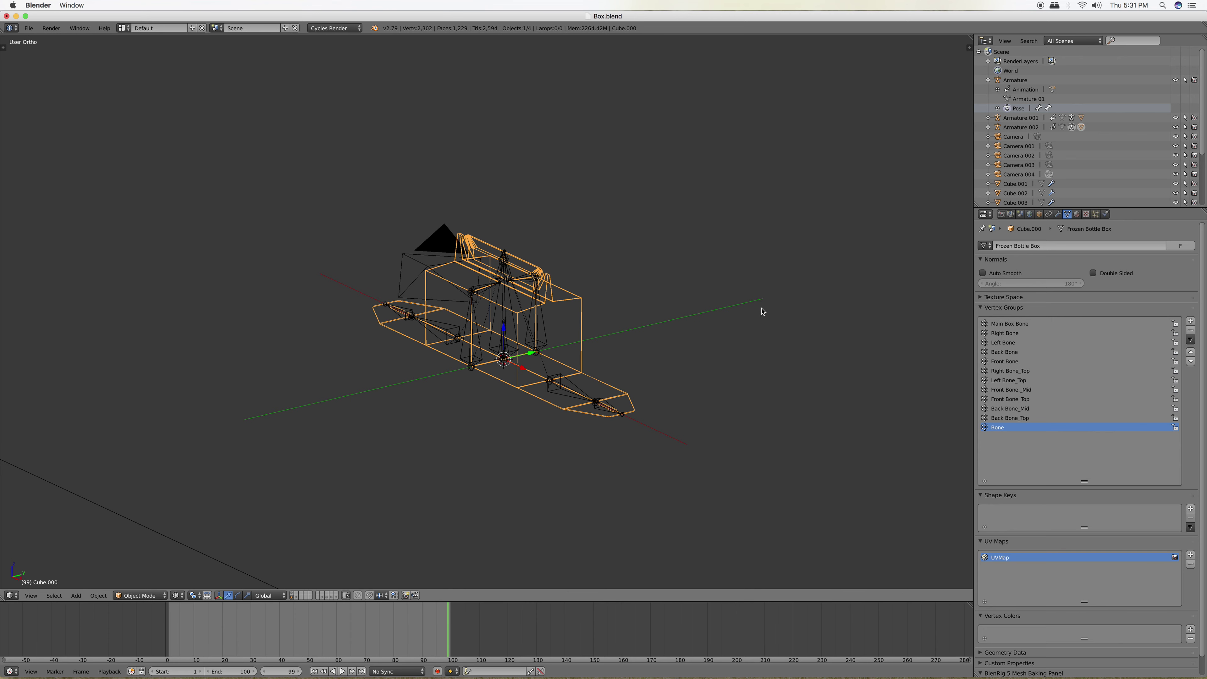
key(a)
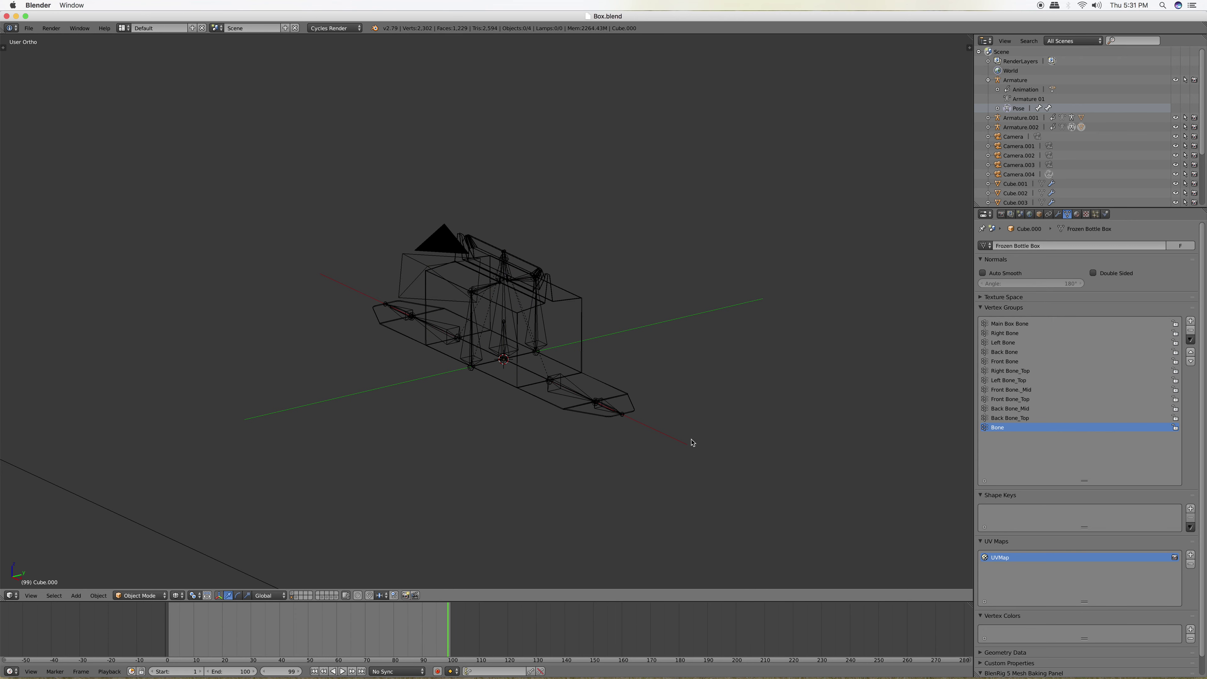
key(z)
mouse_move(633, 437)
middle_down()
mouse_move(703, 475)
mouse_move(652, 386)
middle_up()
- Select the right side bone in a zoomed front view at frame 60
right_click(603, 341)
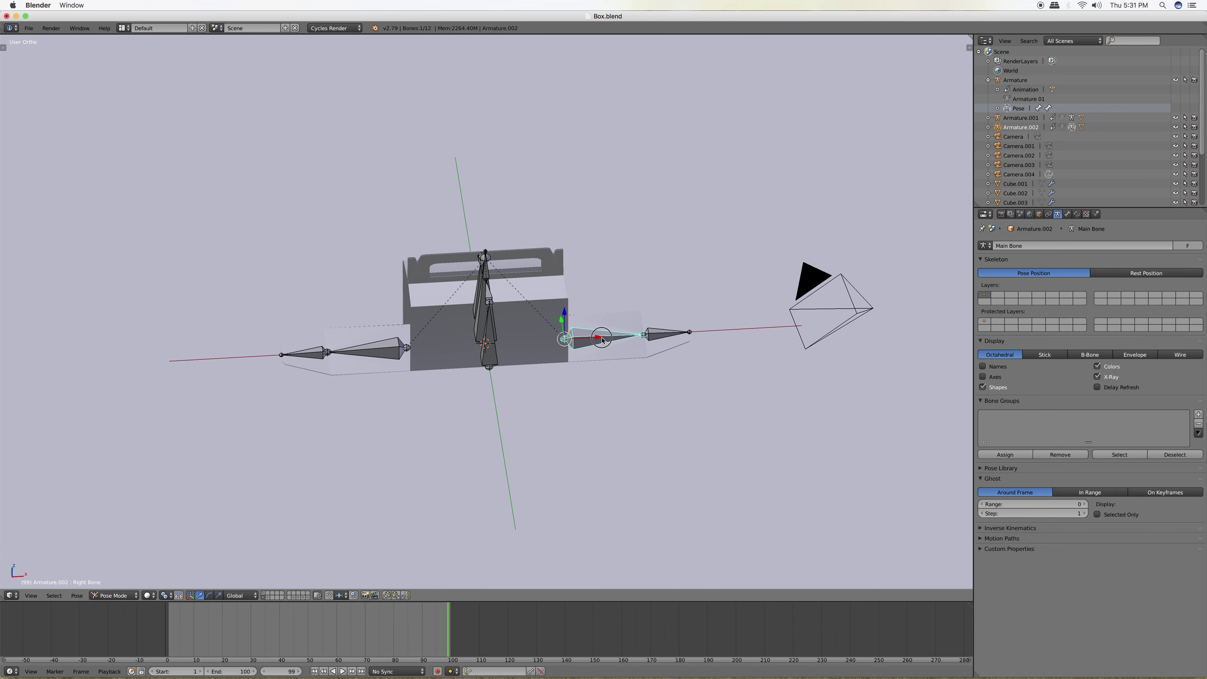
key(KP_3)
key(KP_1)
scroll(660, 388, up, 3)
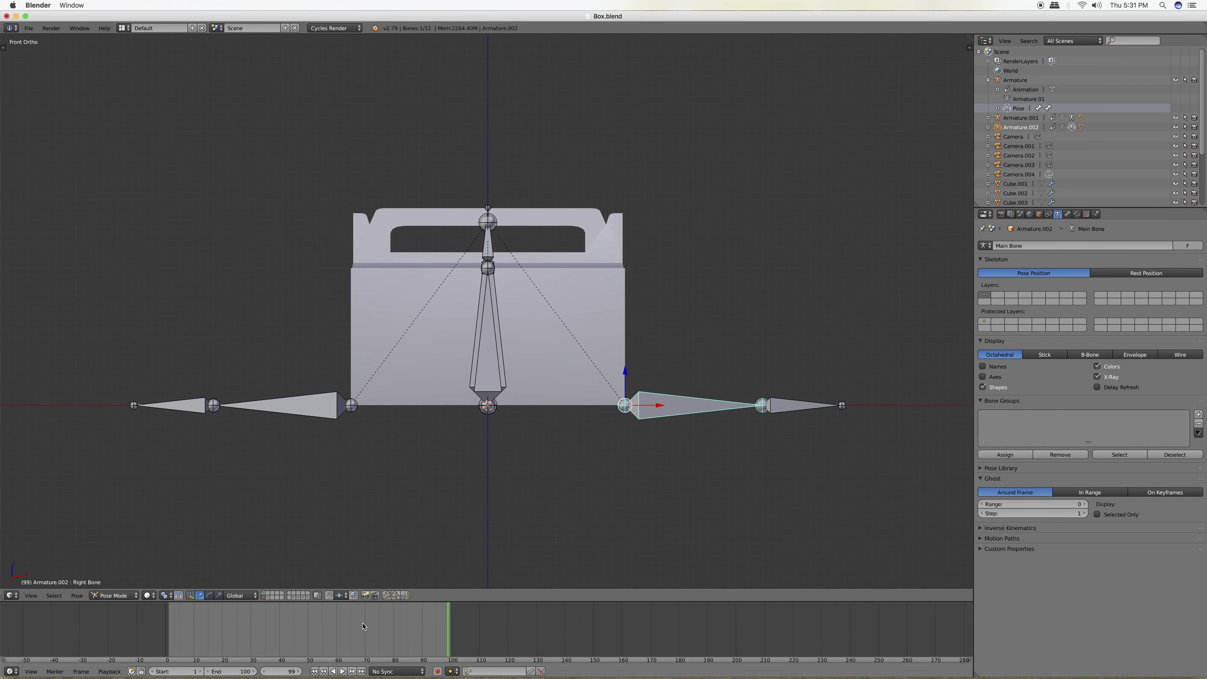
drag(348, 641, 339, 641)
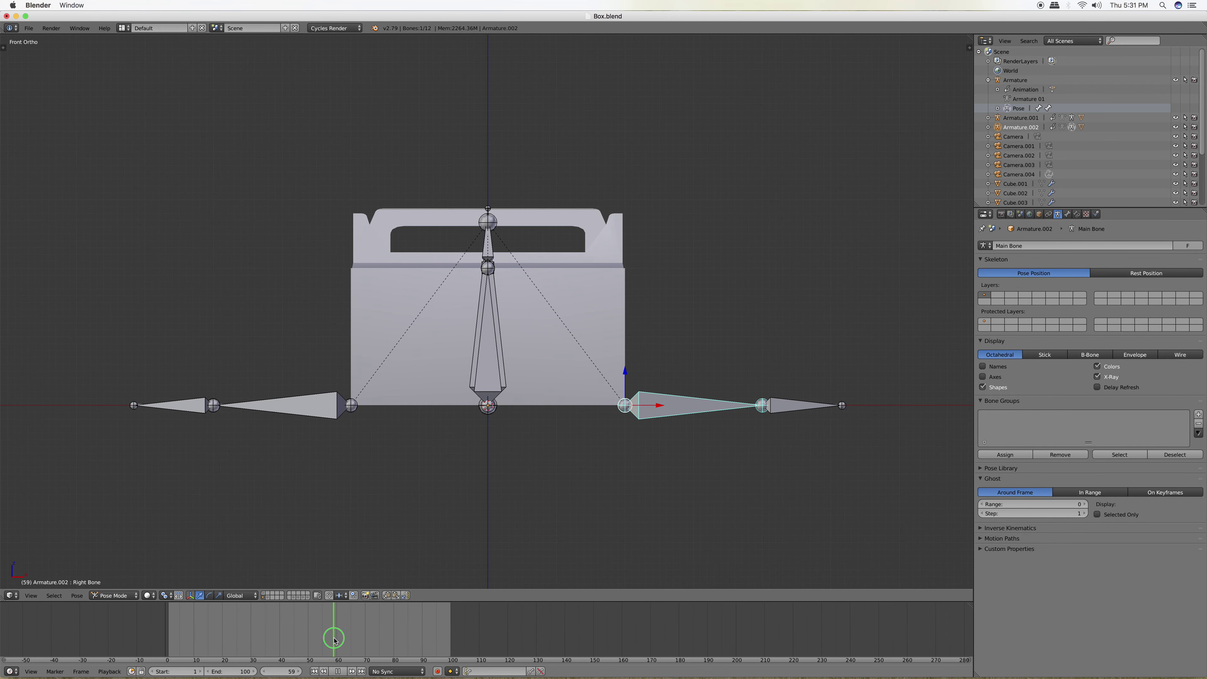
mouse_move(339, 641)
mouse_down()
mouse_move(367, 640)
mouse_move(337, 638)
mouse_up()
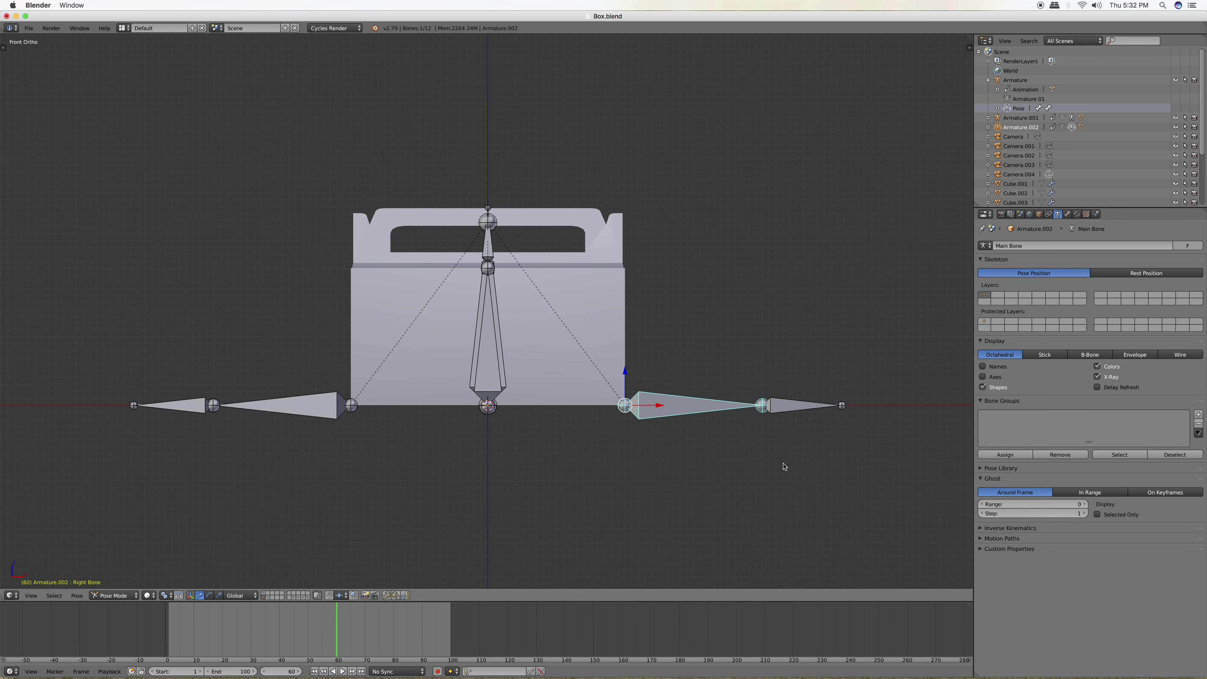
- Keyframe both side bones lying flat at frame 60
key(i)
click(761, 457)
right_click(267, 403)
key(i)
click(270, 403)
- At frame 70, rotate the right side bone 90 degrees upright and keyframe it
right_click(676, 401)
key(r)
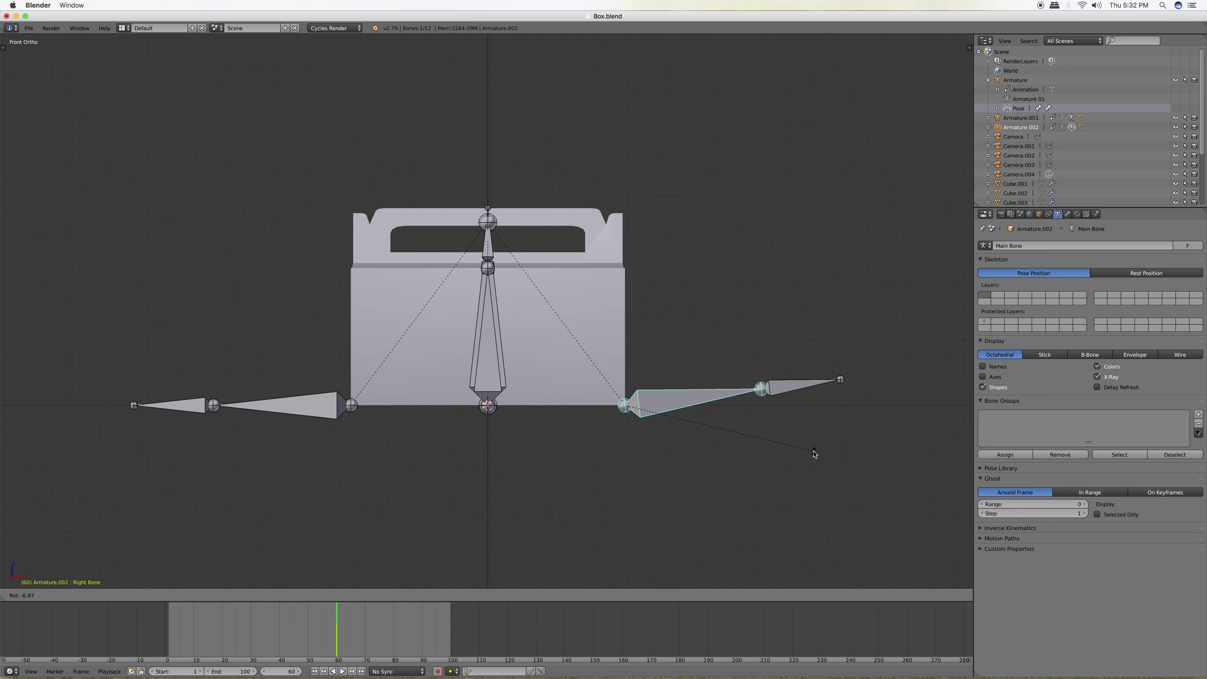
key(Escape)
drag(358, 632, 366, 632)
key(r)
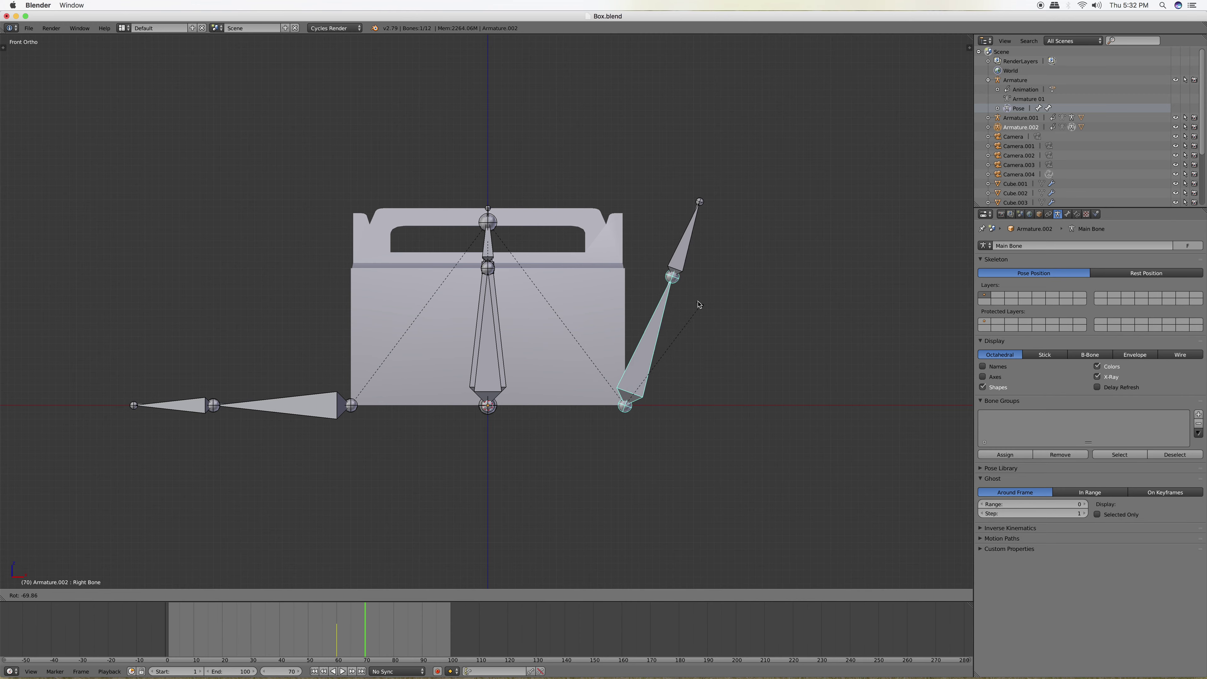
text(9)
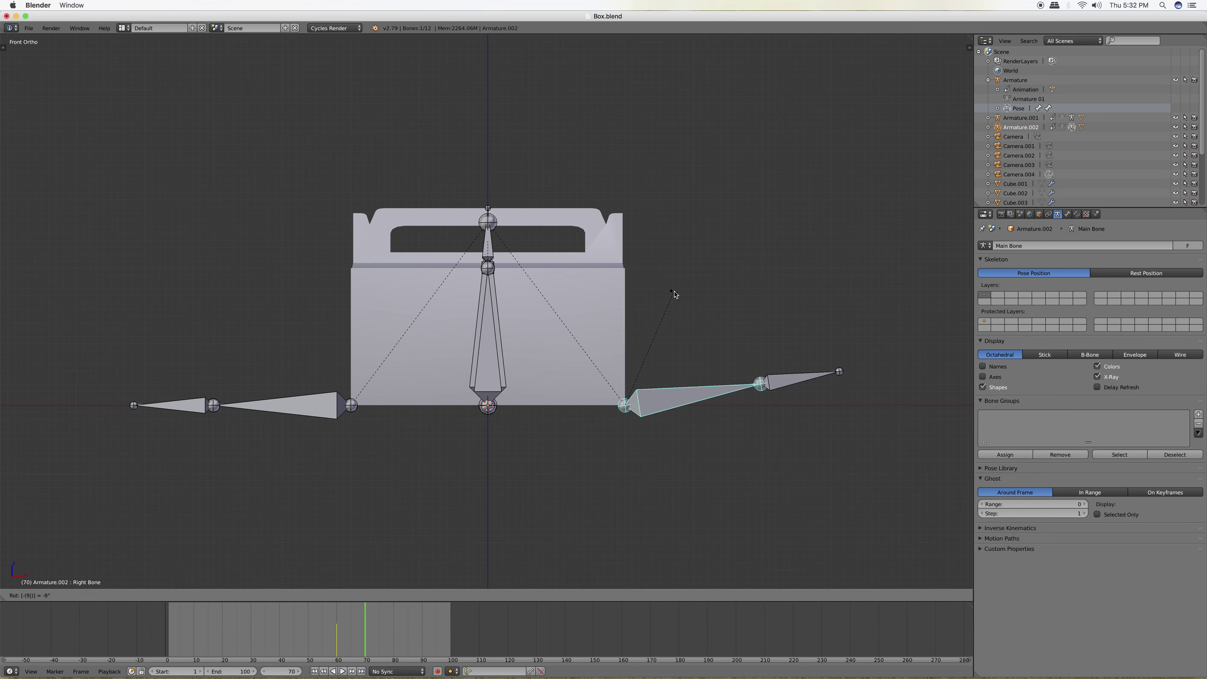
text(0)
key(Return)
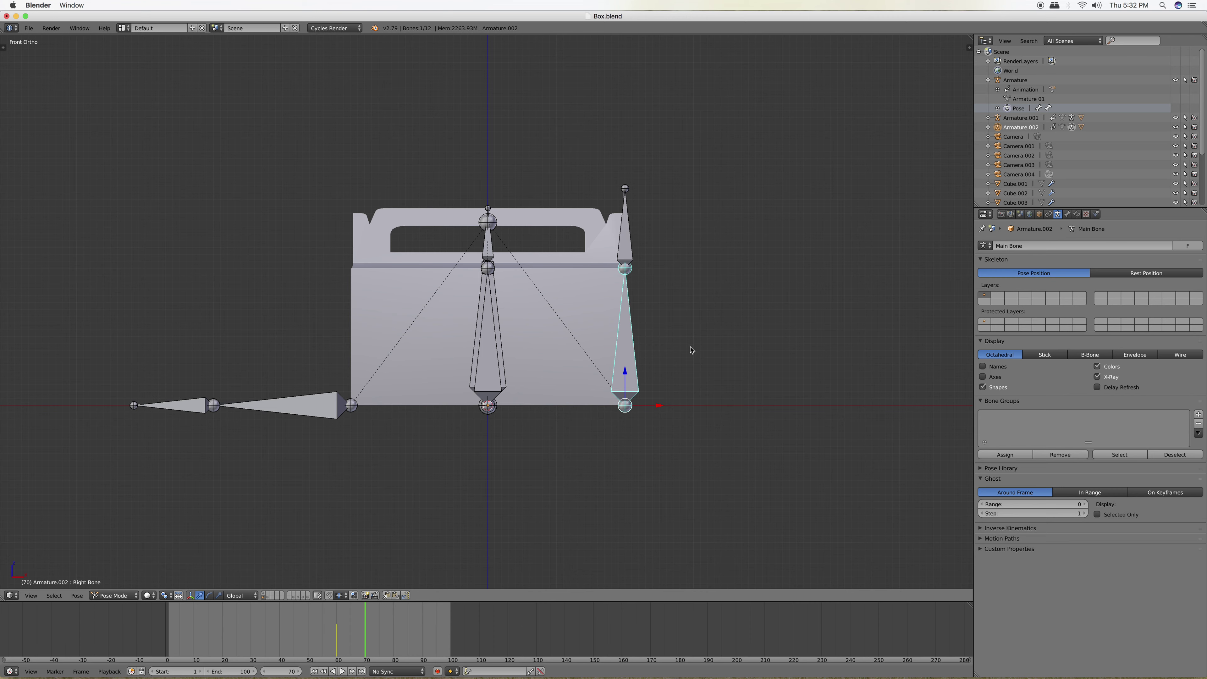
key(i)
click(655, 446)
- Preview the right flap folding, then rotate the left side bone upright and key it at frame 70
right_click(313, 413)
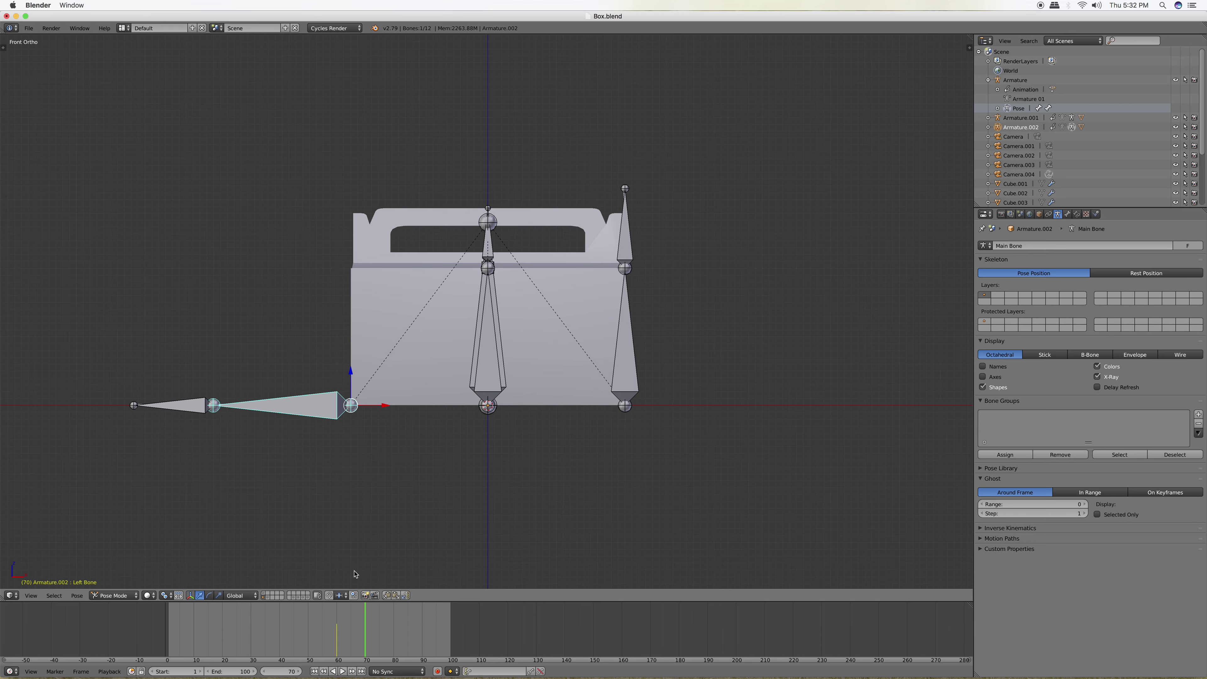
key(shift+alt+a)
key(alt+a)
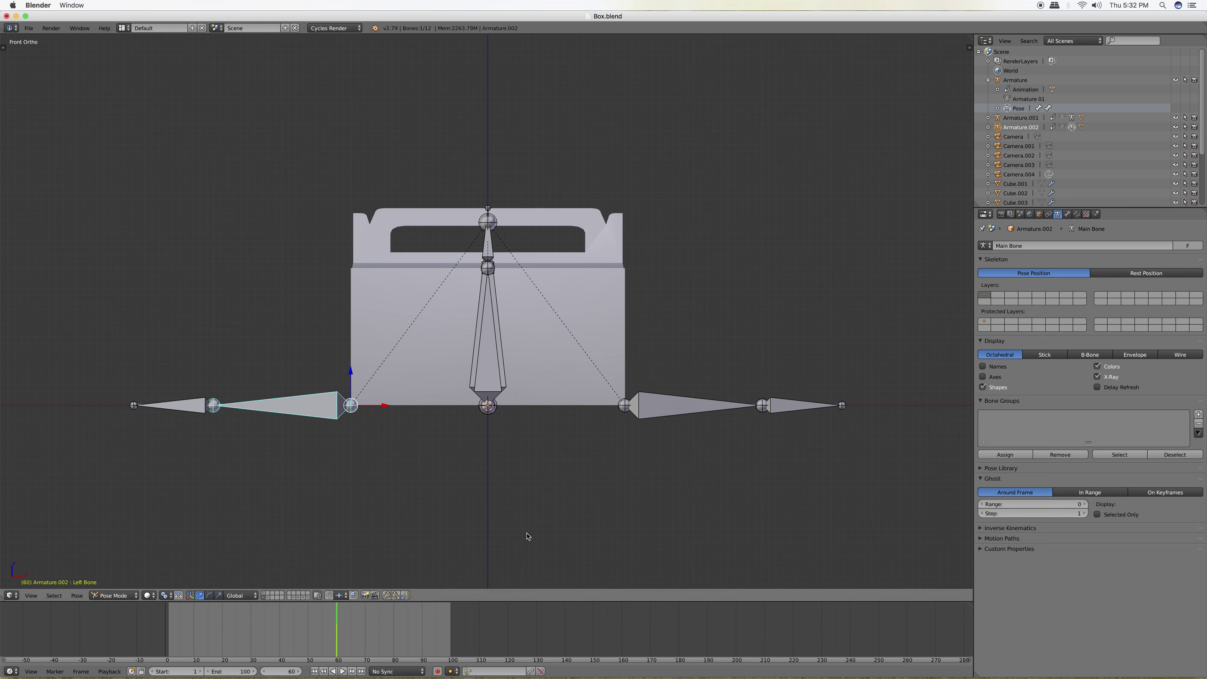
key(alt+a)
key(alt+a)
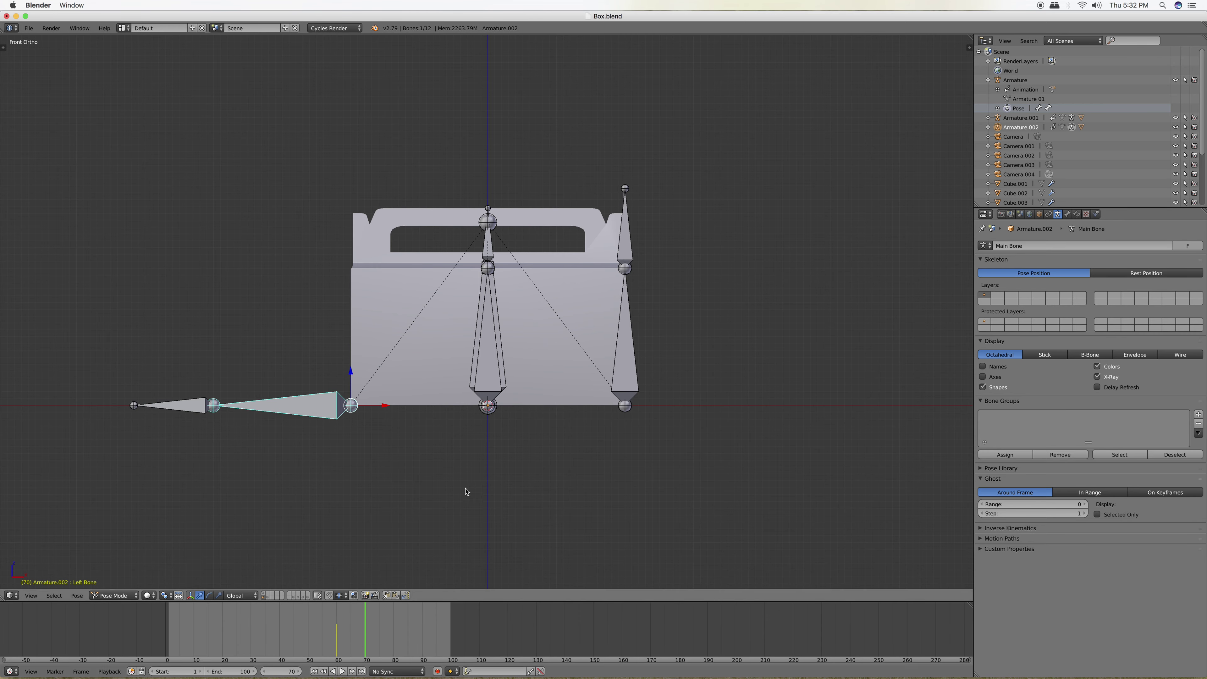
key(r)
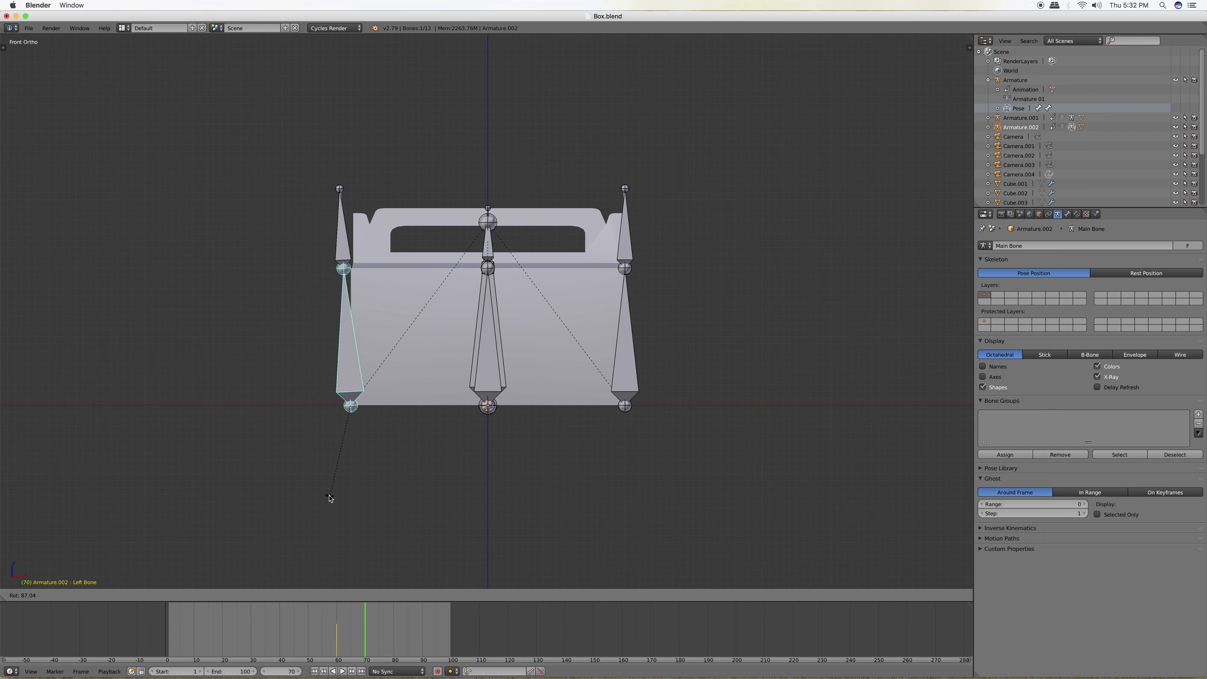
click(331, 489)
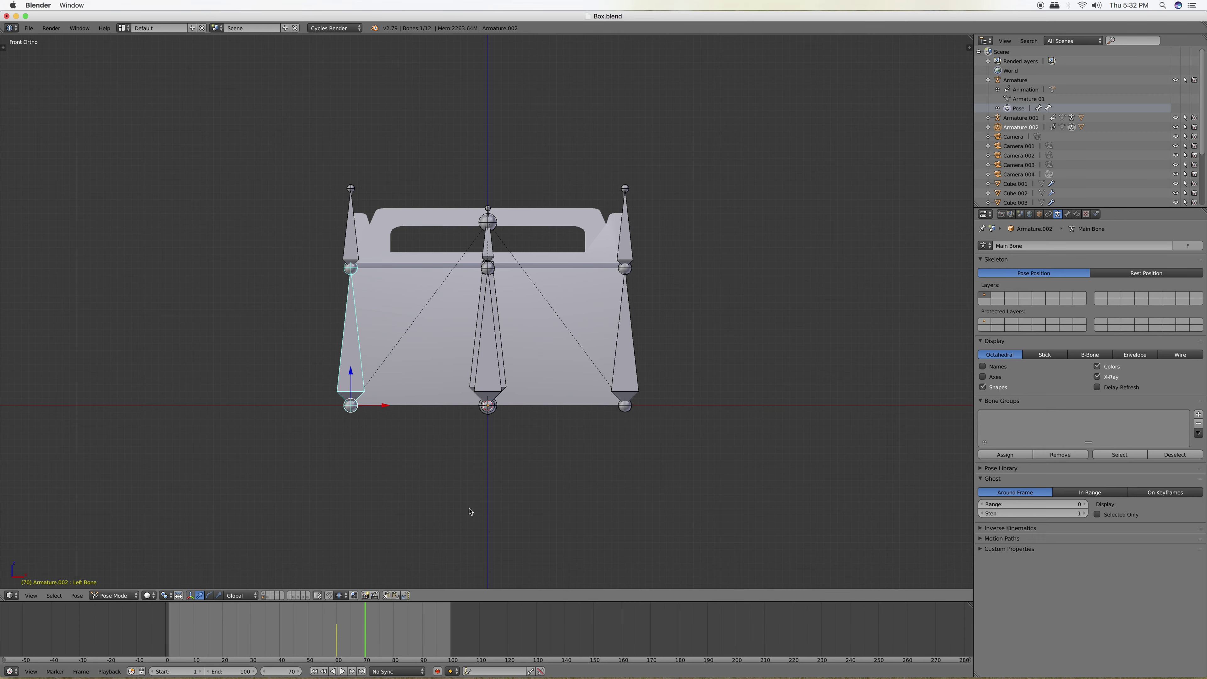
key(i)
click(495, 497)
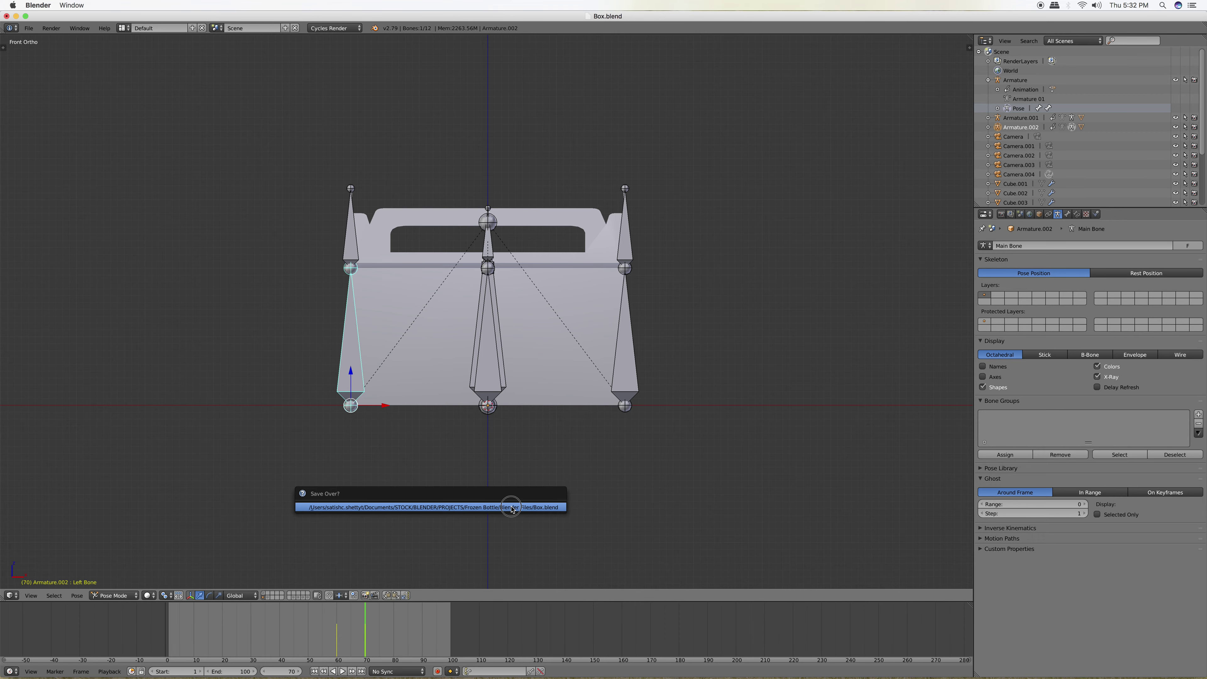
- Check the fold at frame 64 and split the 3D viewport into two side-by-side views
drag(285, 637, 365, 647)
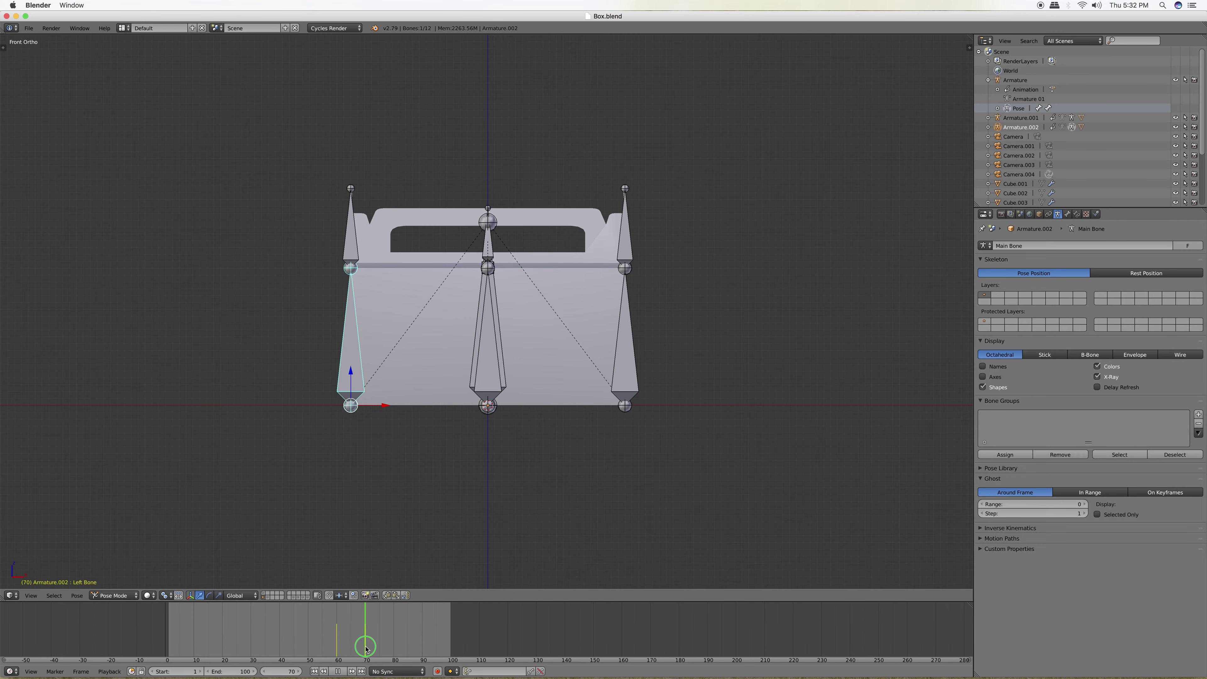
mouse_move(664, 336)
middle_down()
mouse_move(740, 388)
mouse_move(978, 105)
middle_up()
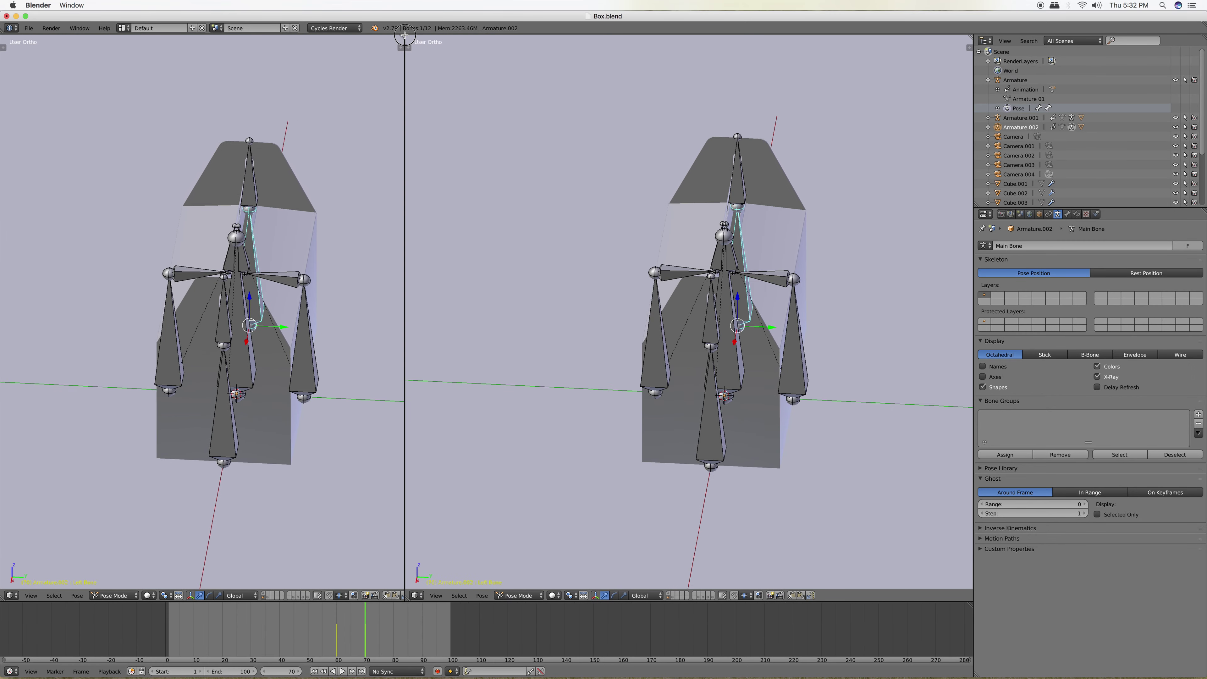
drag(968, 35, 454, 237)
- Switch the left view to Material shading showing the box's printed textures
middle_drag(370, 237, 352, 230)
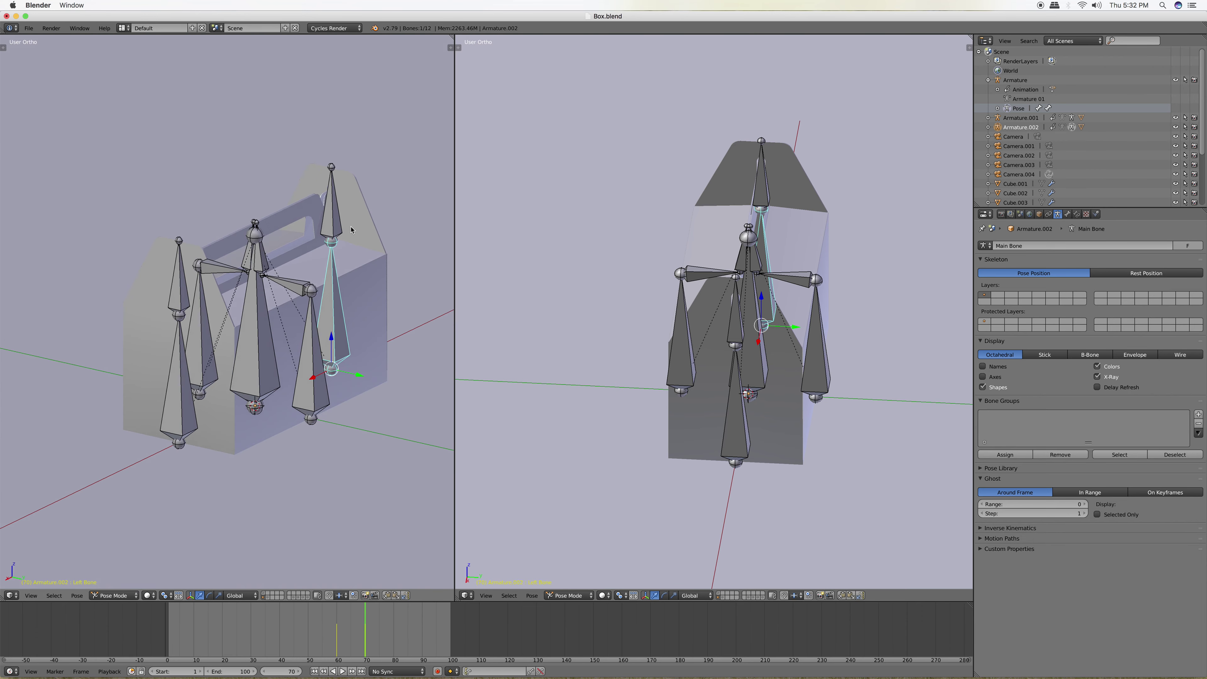
key(space)
click(147, 596)
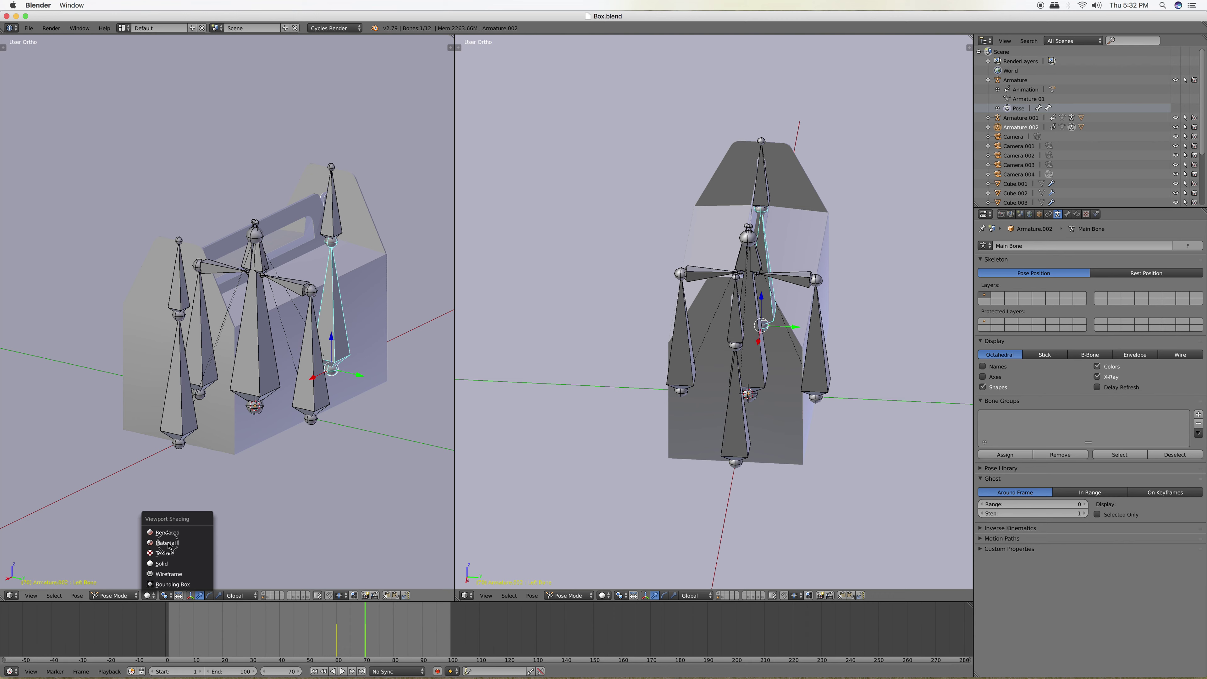
click(168, 545)
scroll(333, 453, left, 5)
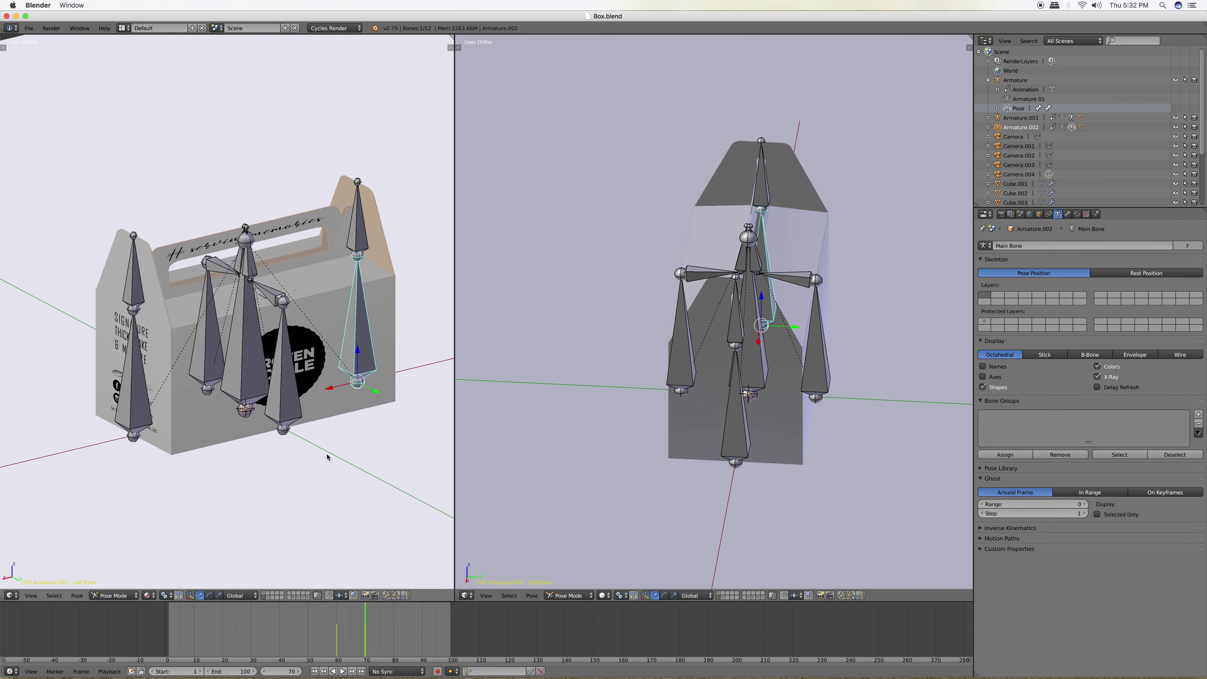
scroll(326, 450, left, 5)
scroll(333, 457, left, 3)
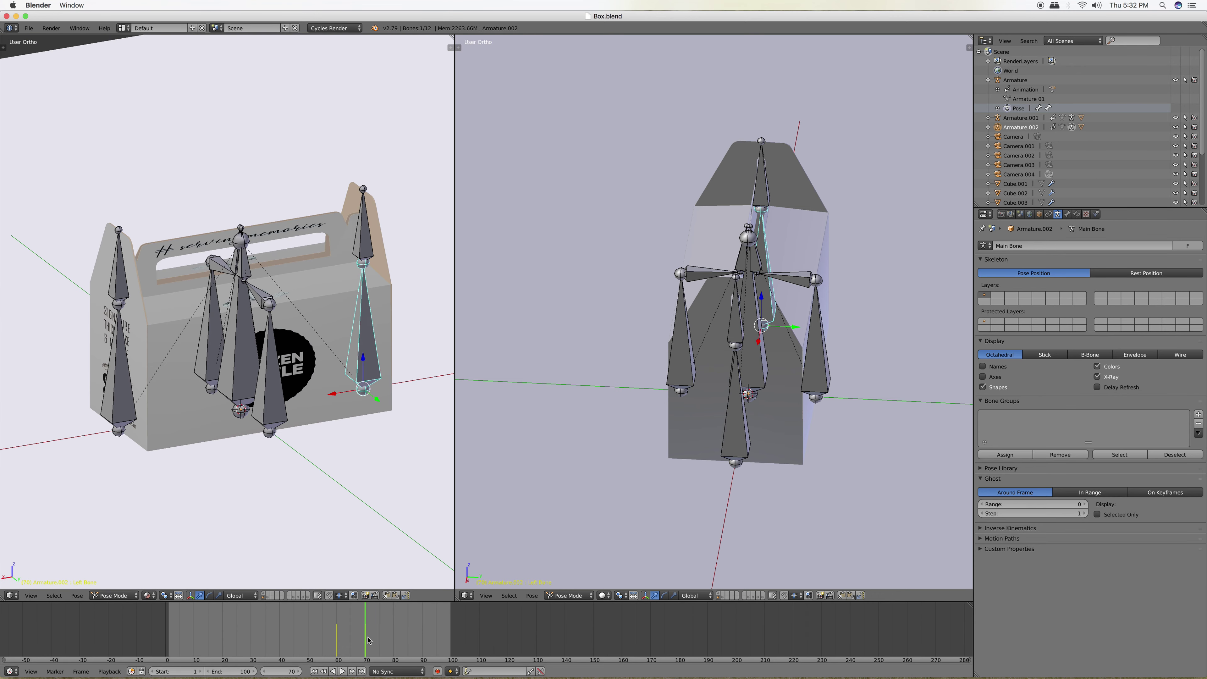
- Set the right view to a centred Front Ortho wireframe view of the box
middle_drag(827, 376, 764, 301)
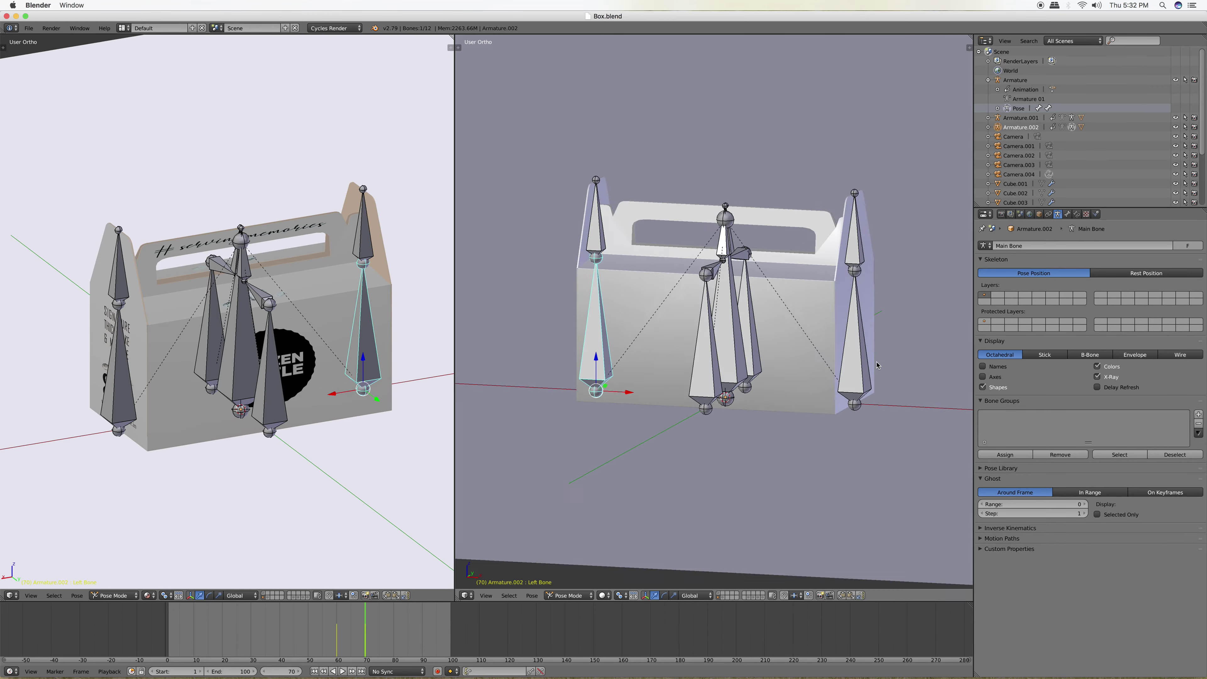
key(KP_1)
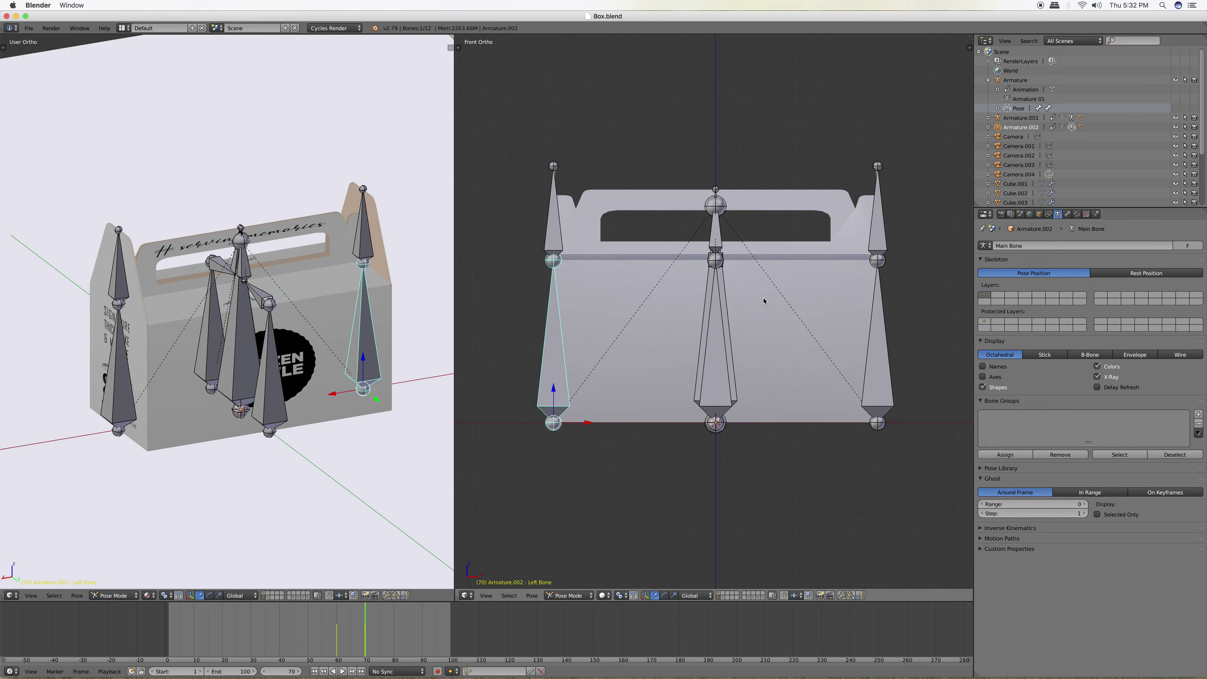
shift+middle_drag(845, 296, 843, 351)
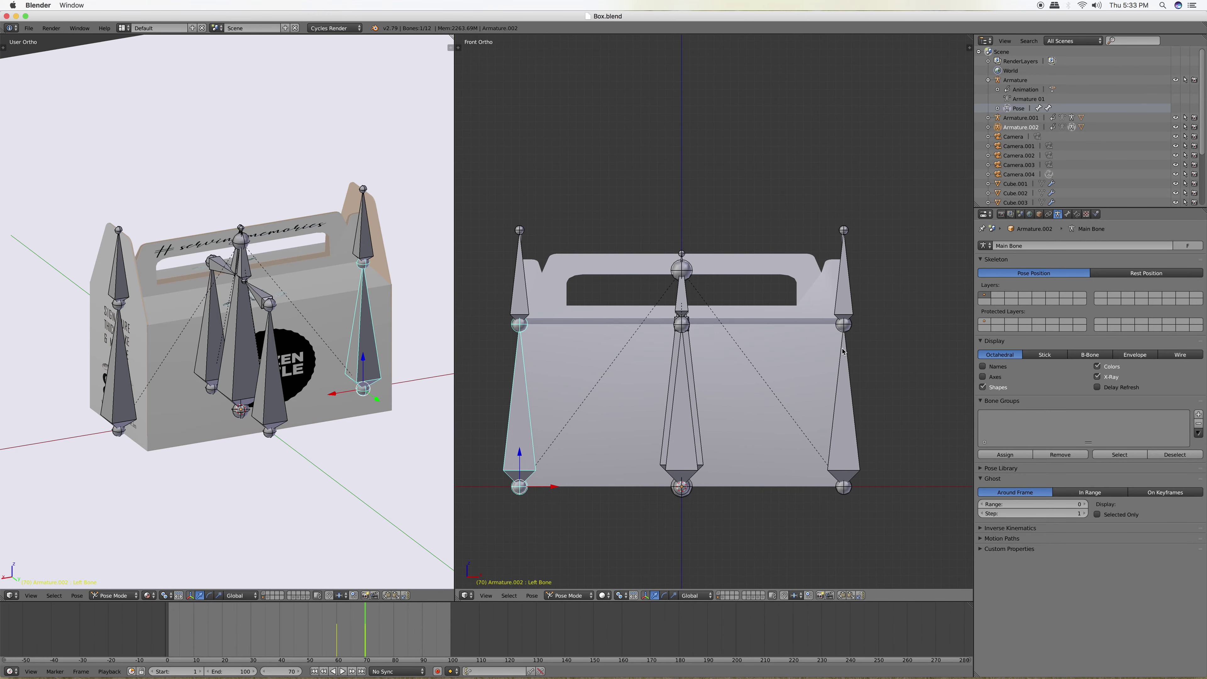
key(z)
scroll(811, 376, up, 3)
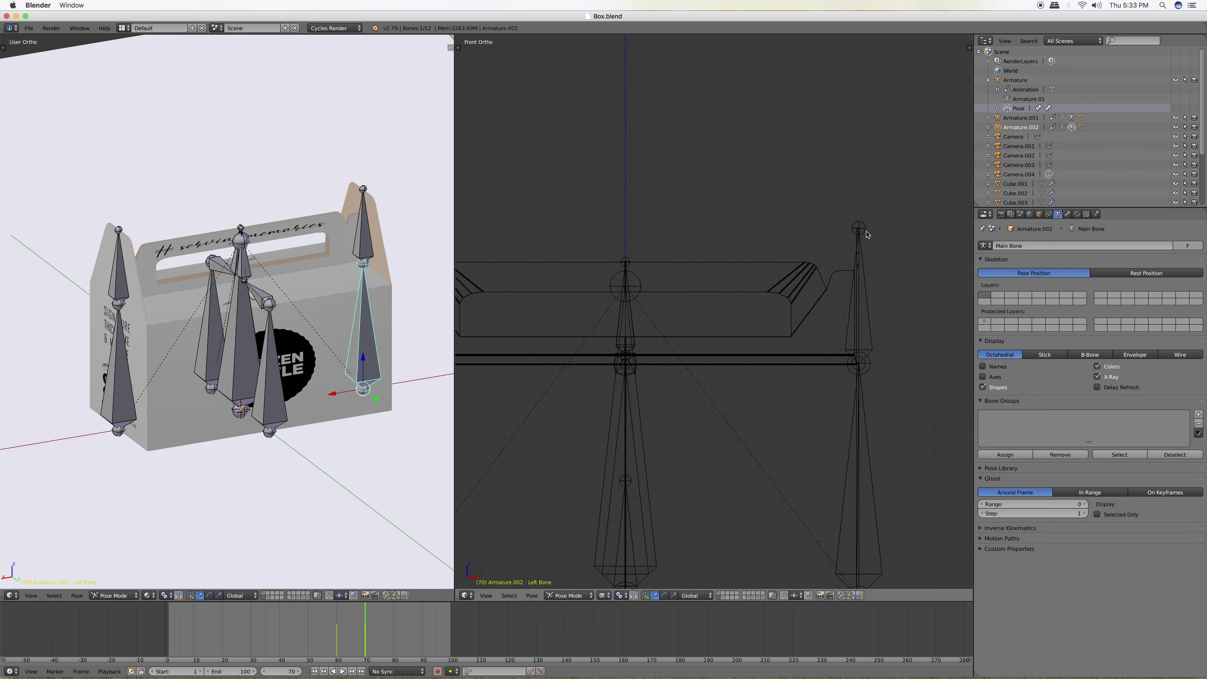
- Keyframe the rotation of Right Bone_Top and Left Bone_Top at frame 70
right_click(866, 233)
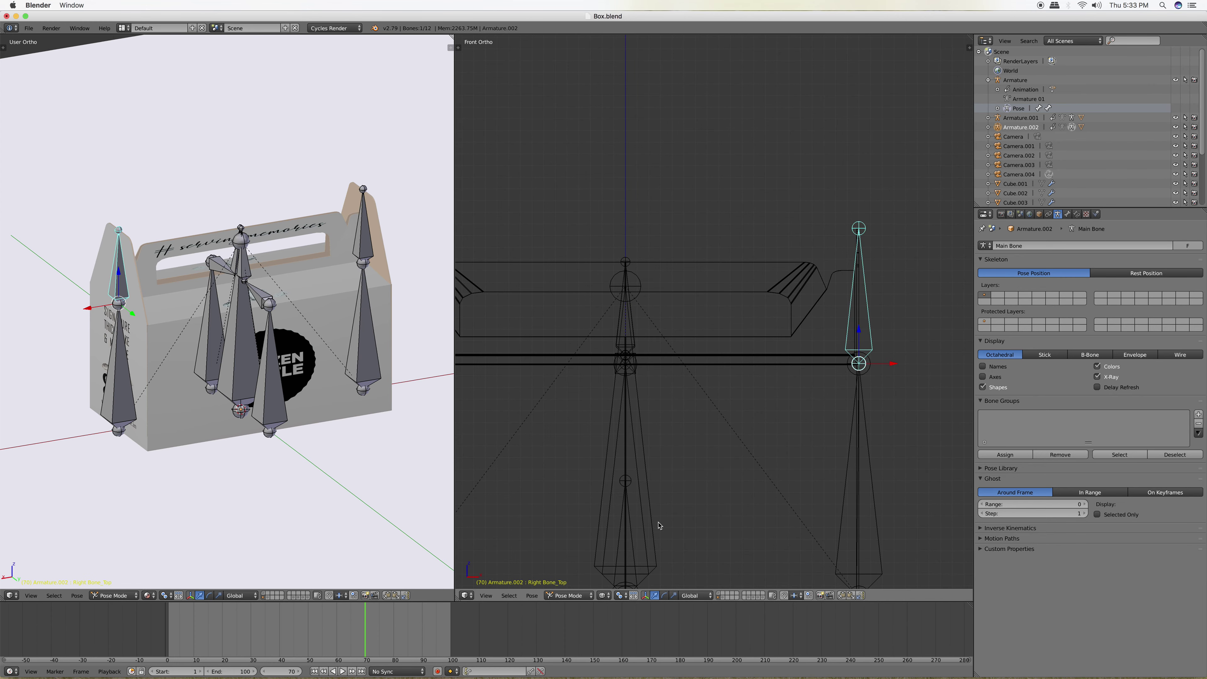
key(i)
click(731, 456)
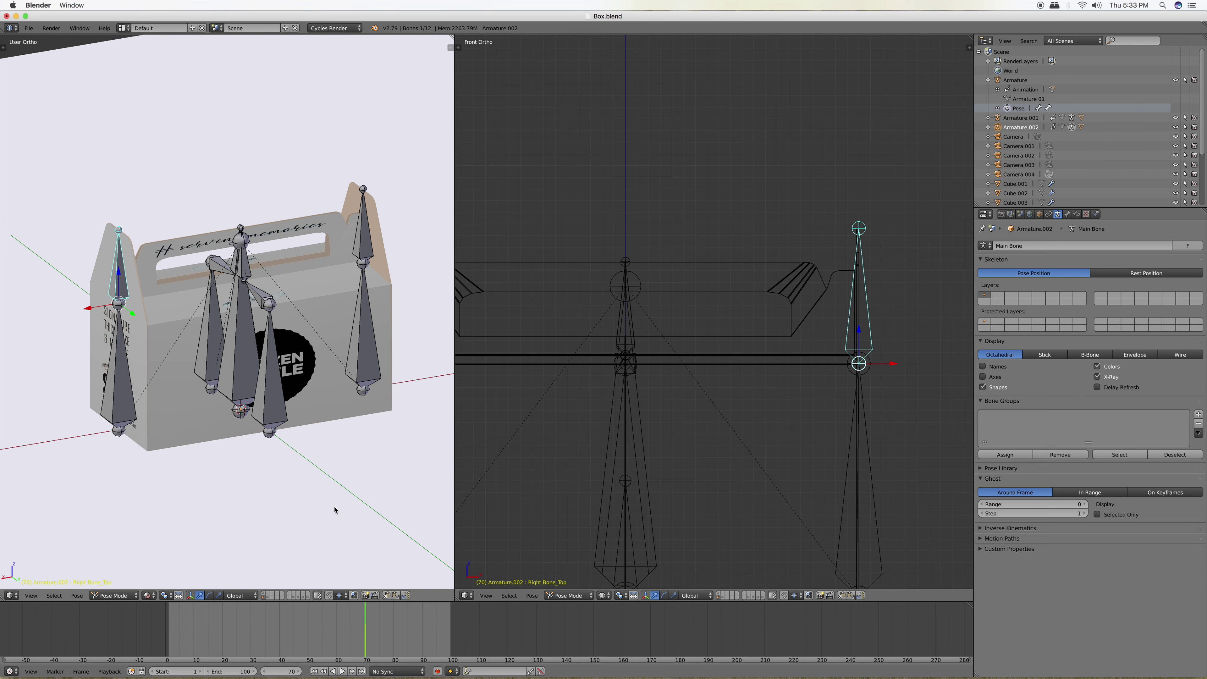
shift+scroll(538, 449, left, 5)
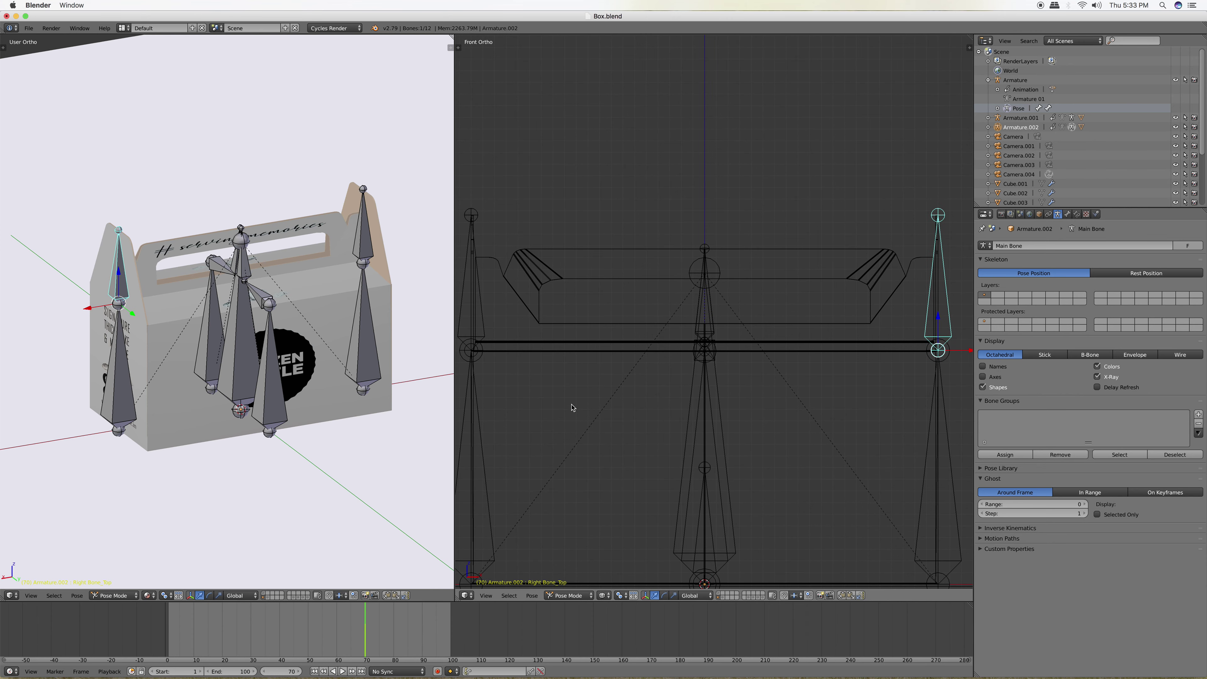
right_click(469, 250)
key(i)
click(590, 454)
- Select Right Bone_Top at frame 80 with the left view facing the box front
right_click(949, 291)
click(393, 644)
scroll(832, 441, right, 5)
scroll(798, 425, up, 2)
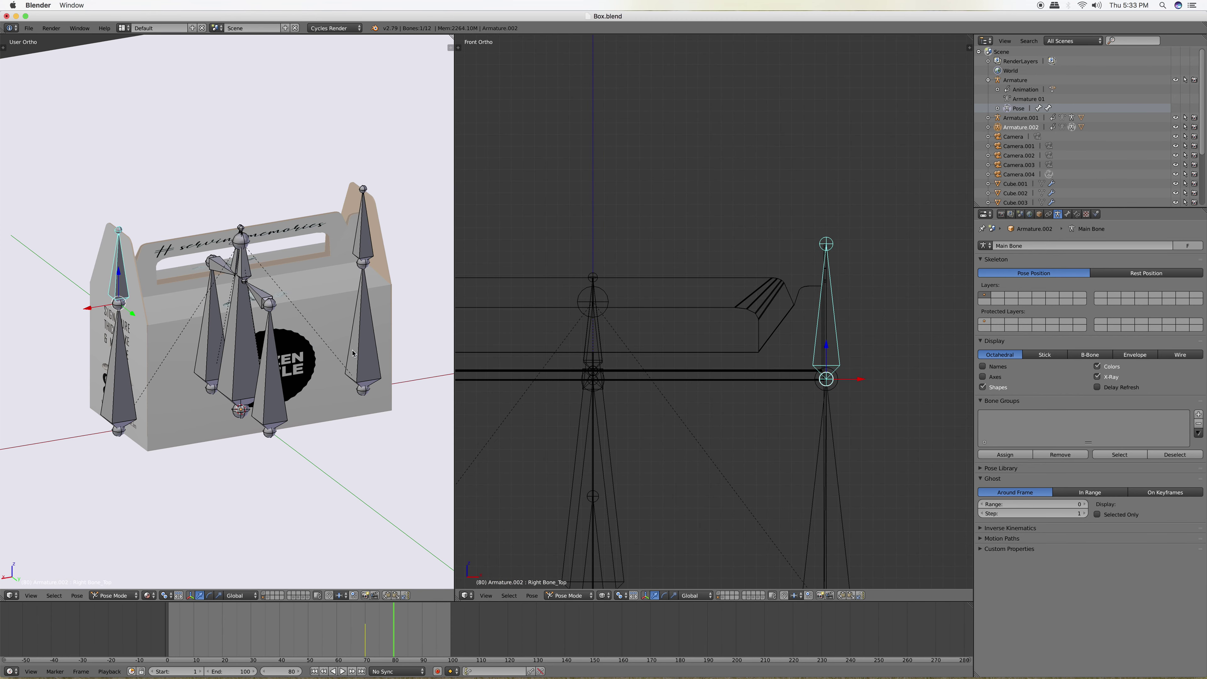
mouse_move(68, 380)
middle_down()
mouse_move(167, 383)
mouse_move(275, 334)
mouse_move(256, 362)
middle_up()
scroll(256, 361, up, 3)
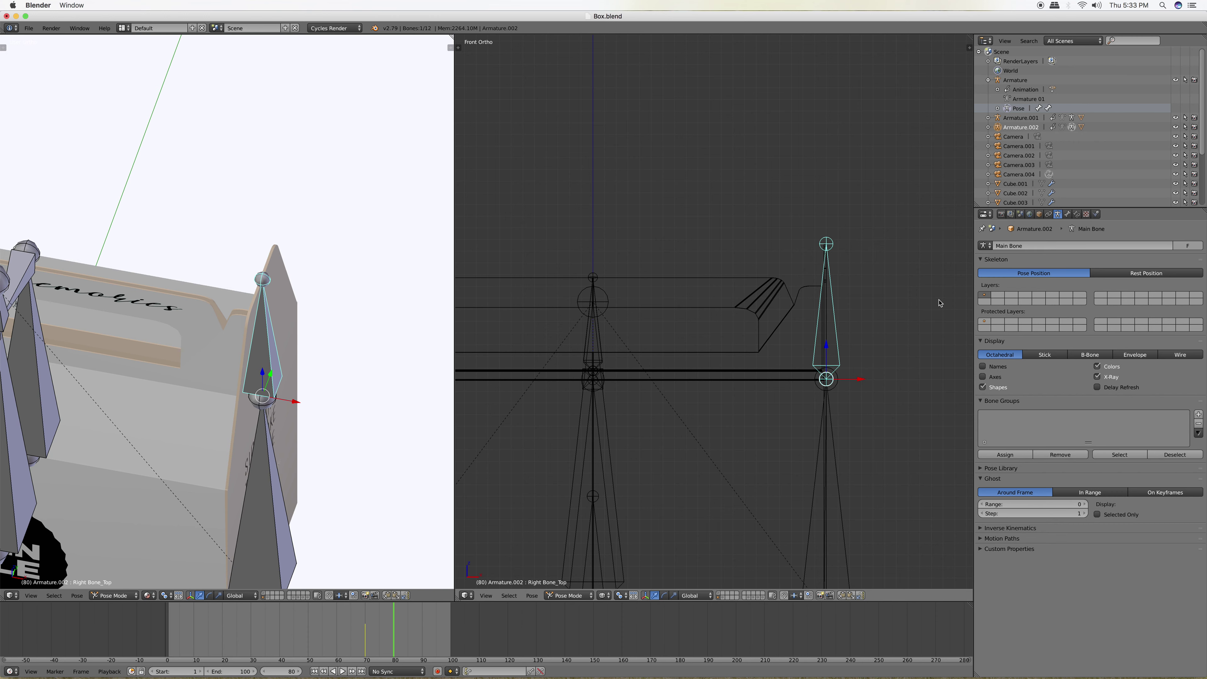
- Tilt Right Bone_Top inward to rotation W 0.982, Z 0.190 and show its transform values
key(r)
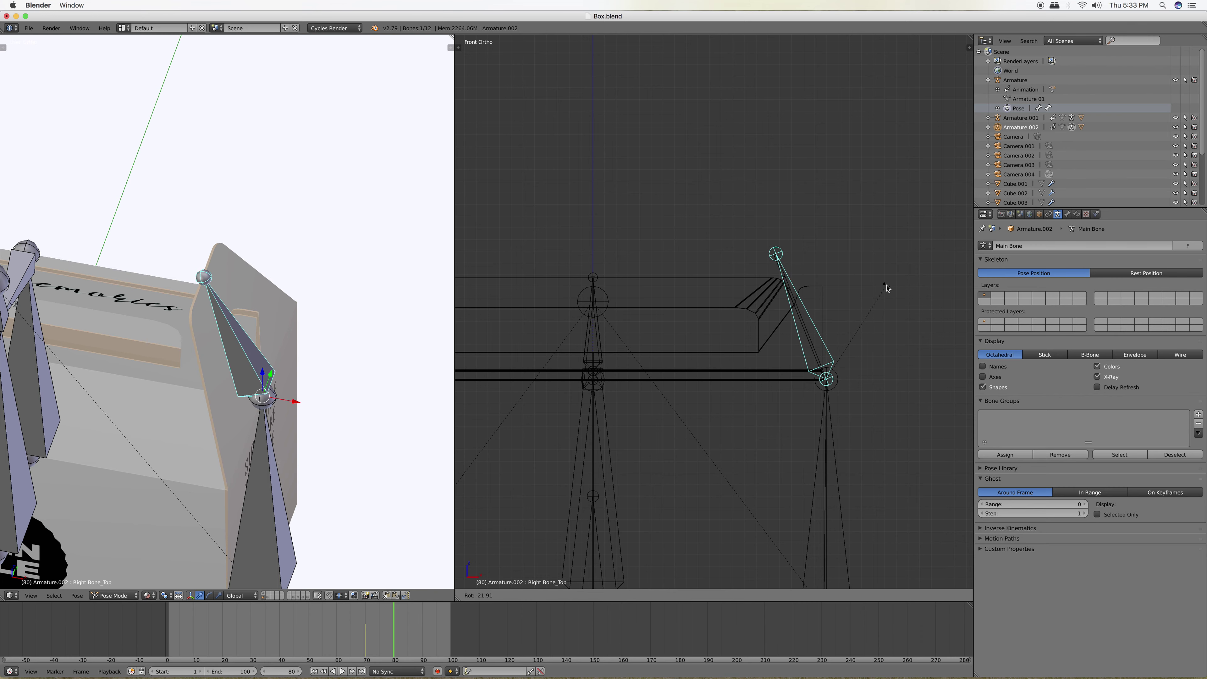
click(887, 288)
scroll(857, 291, up, 5)
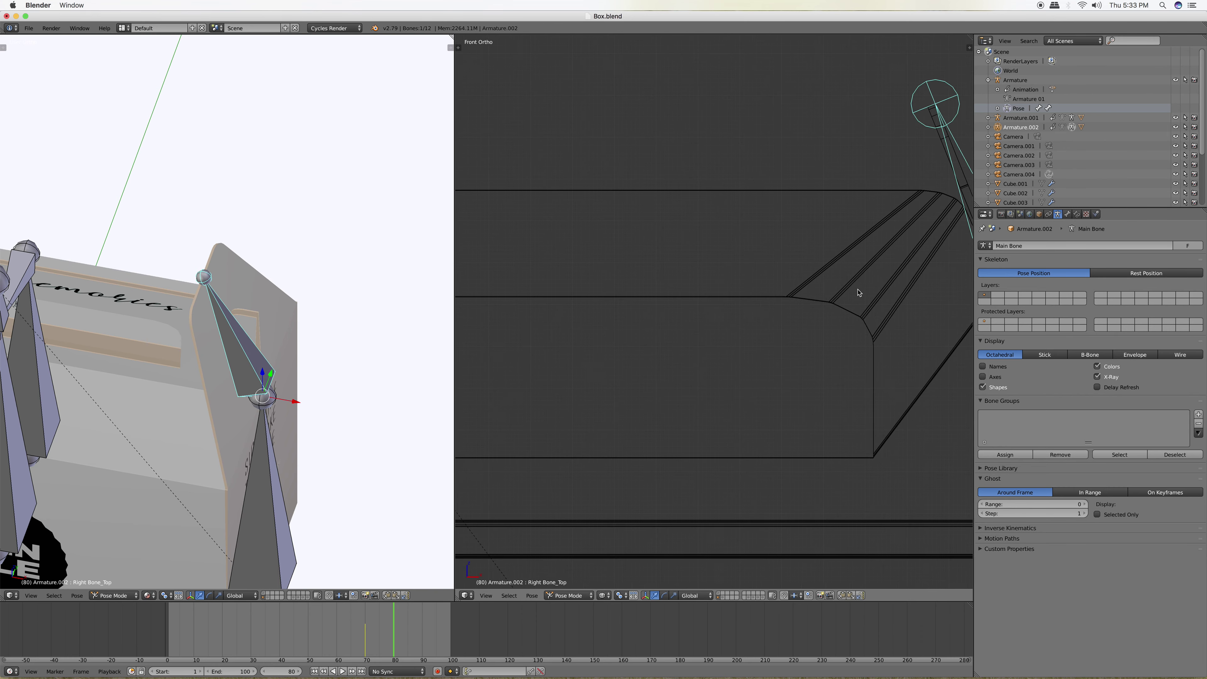
scroll(721, 359, up, 2)
scroll(741, 360, up, 2)
scroll(747, 363, up, 3)
scroll(740, 376, down, 2)
scroll(740, 375, down, 3)
scroll(739, 377, down, 1)
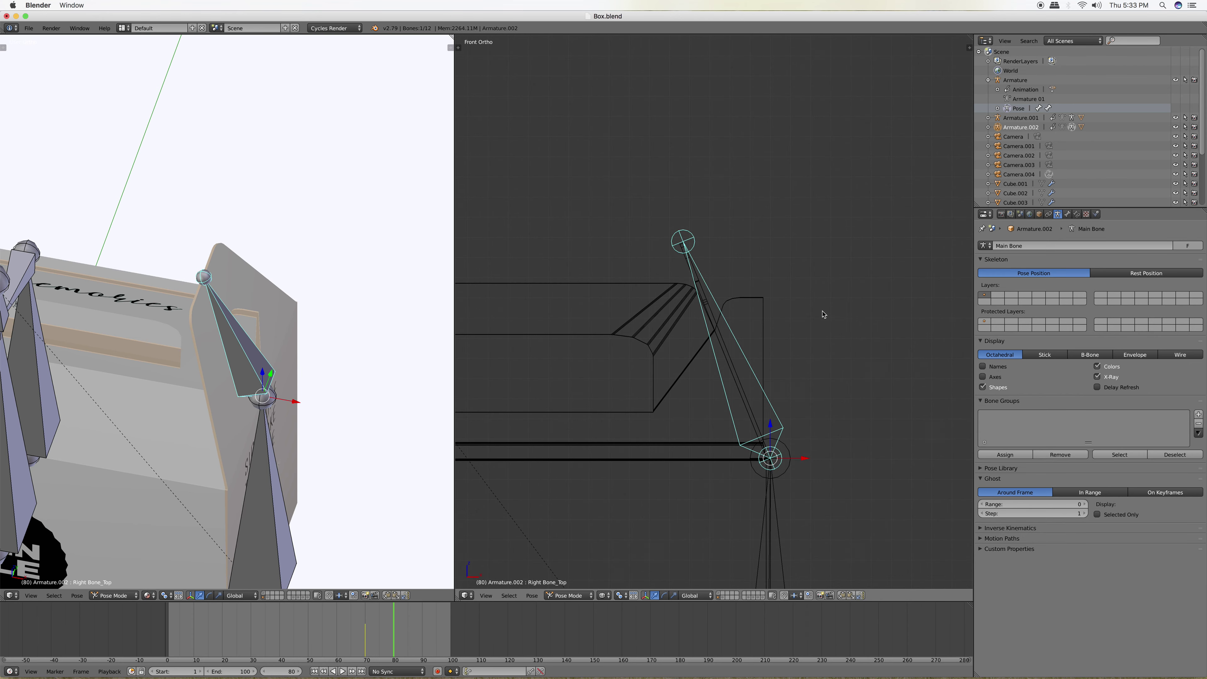
key(n)
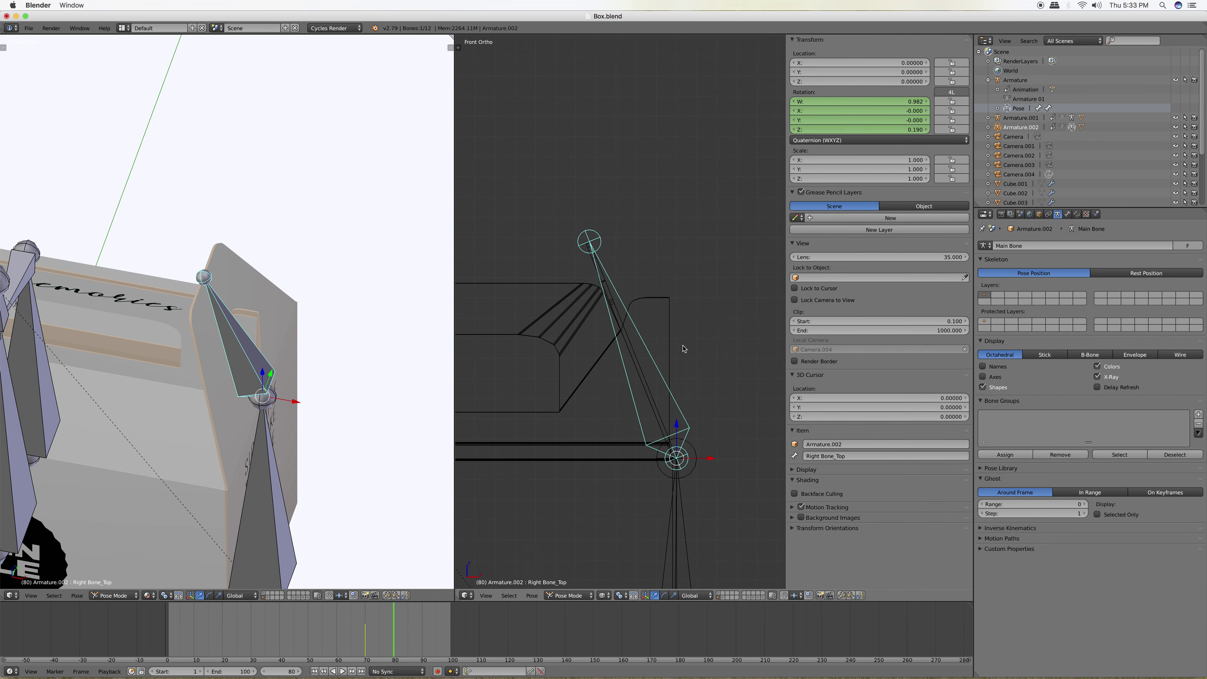
- Keyframe Right Bone_Top's tilted rotation at frame 80, undoing a trial W edit to 1.982
key(i)
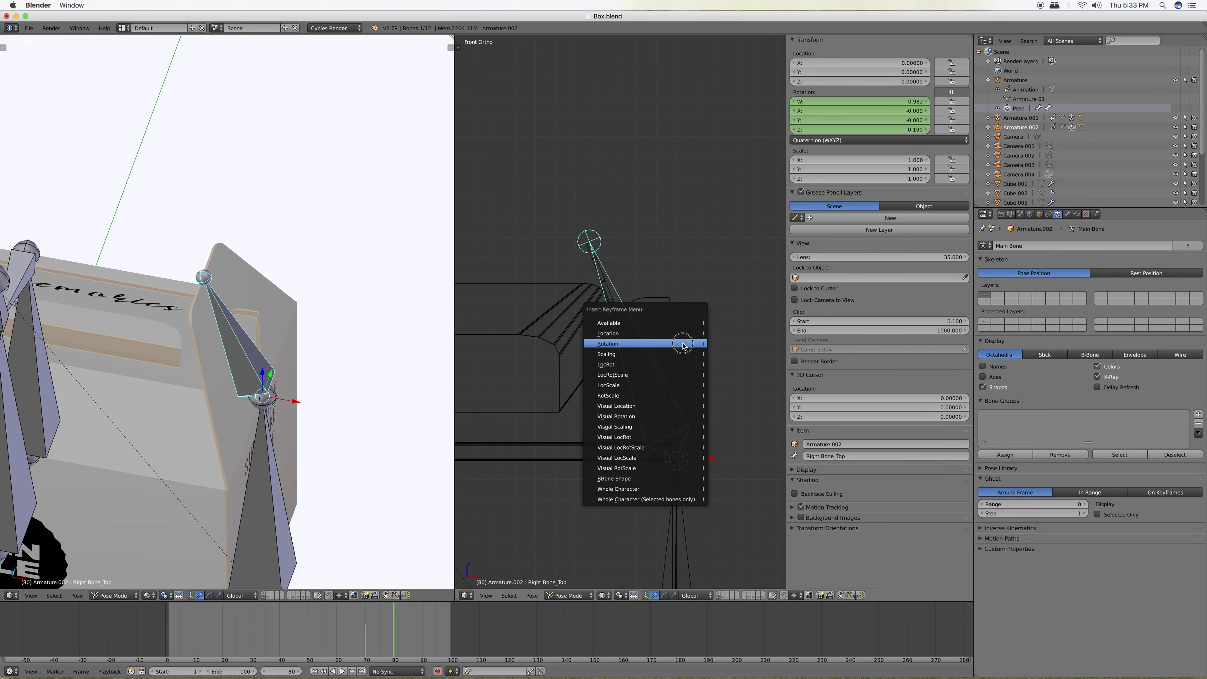
click(683, 343)
click(906, 102)
text(1.982)
key(Return)
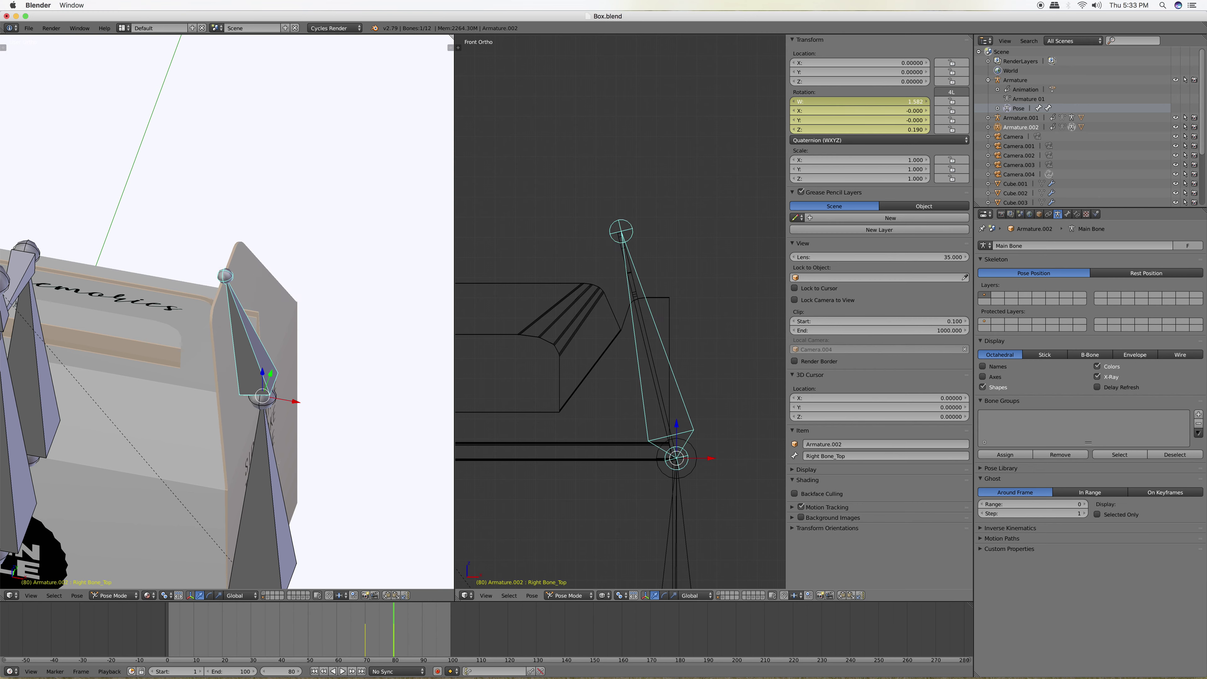
key(ctrl+z)
click(906, 102)
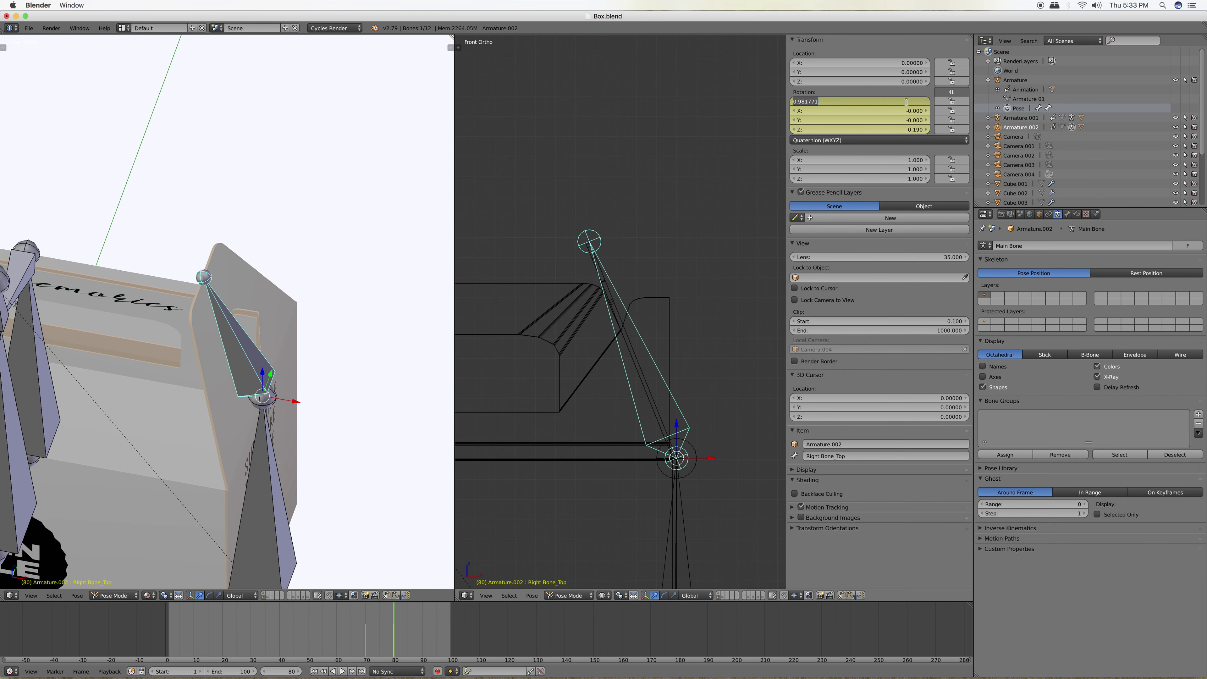
key(Escape)
- Hide the transform panel and select Left Bone_Top
scroll(689, 224, down, 3)
shift+scroll(675, 252, left, 5)
key(n)
ctrl+scroll(632, 250, left, 5)
ctrl+scroll(613, 266, left, 4)
right_click(582, 249)
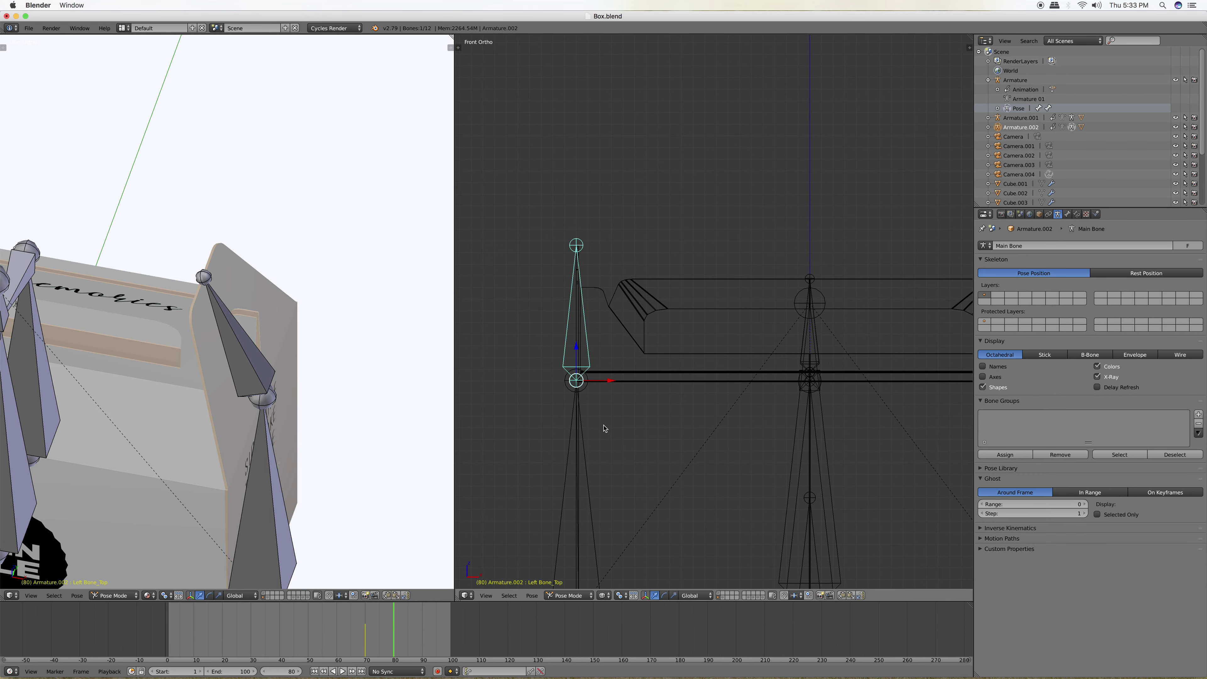
- Set Left Bone_Top's rotation W to 1.0 in the transform panel
key(n)
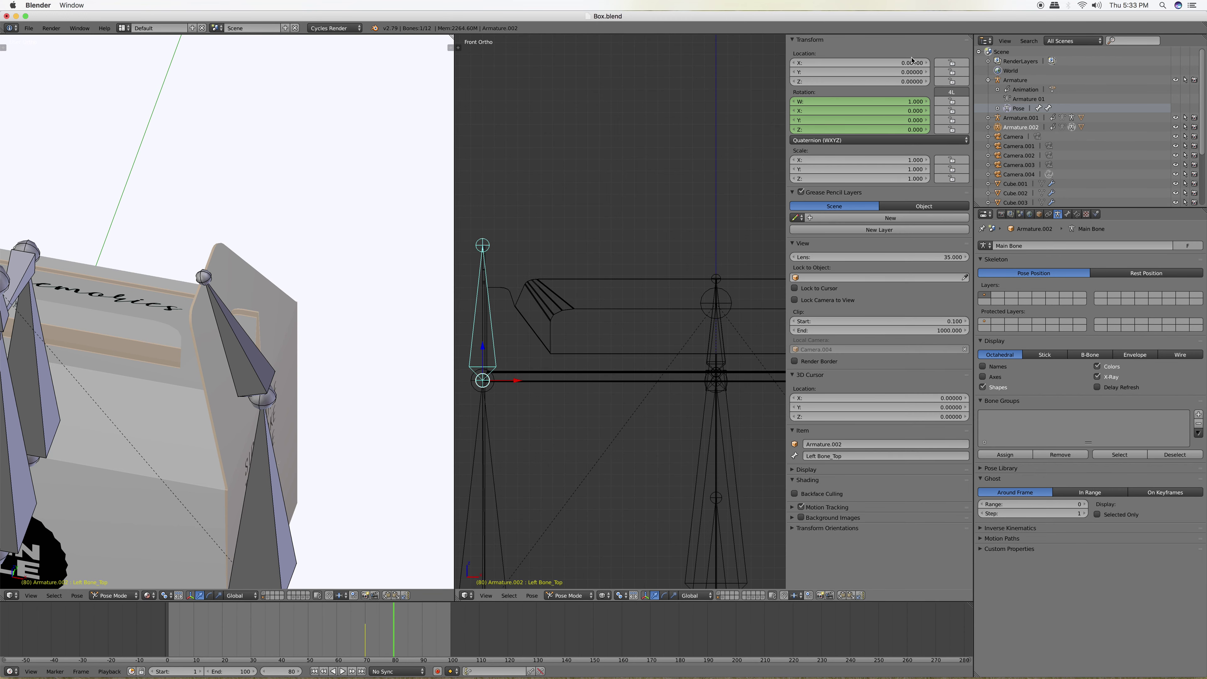
click(869, 101)
text(1.0)
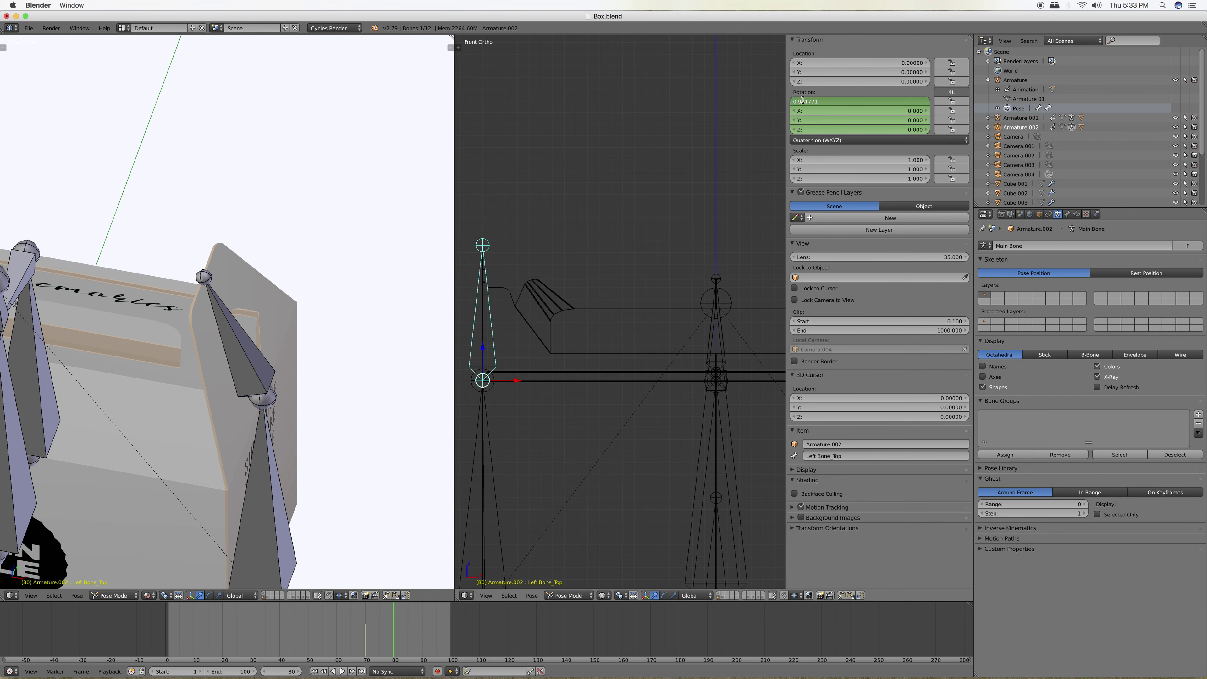
key(Return)
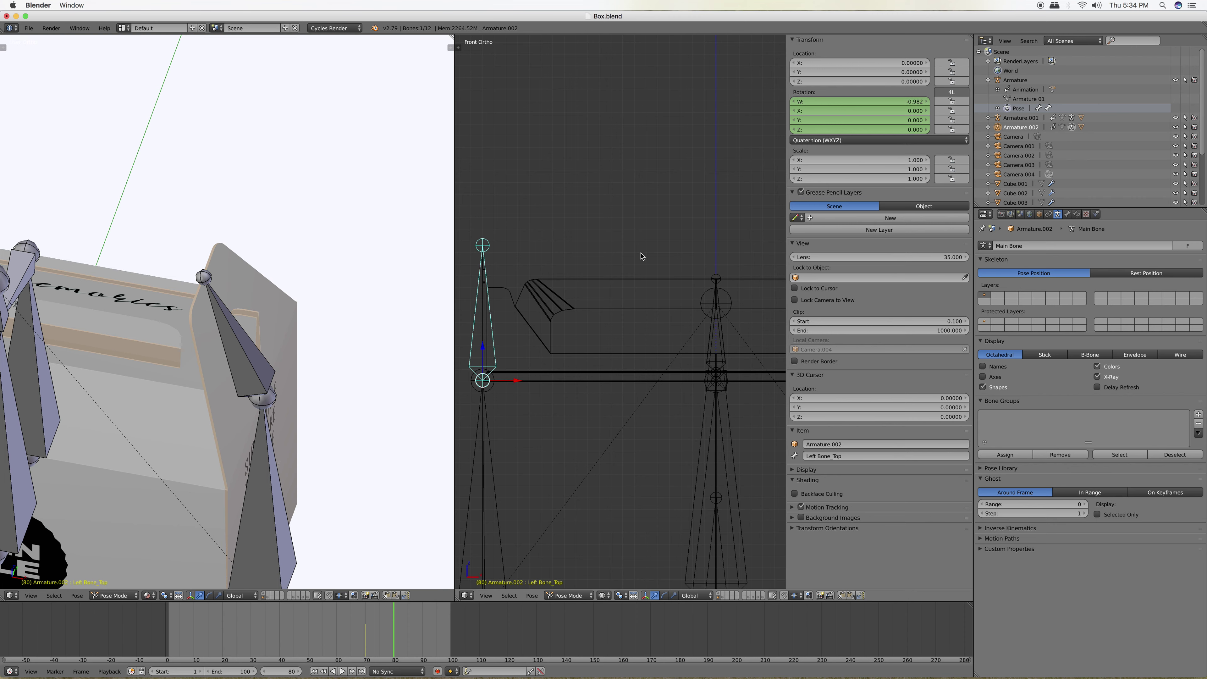
- Scrub to preview the fold, then try tilting Left Bone_Top and cancel it
scroll(641, 257, down, 4)
scroll(644, 259, down, 3)
scroll(646, 261, up, 3)
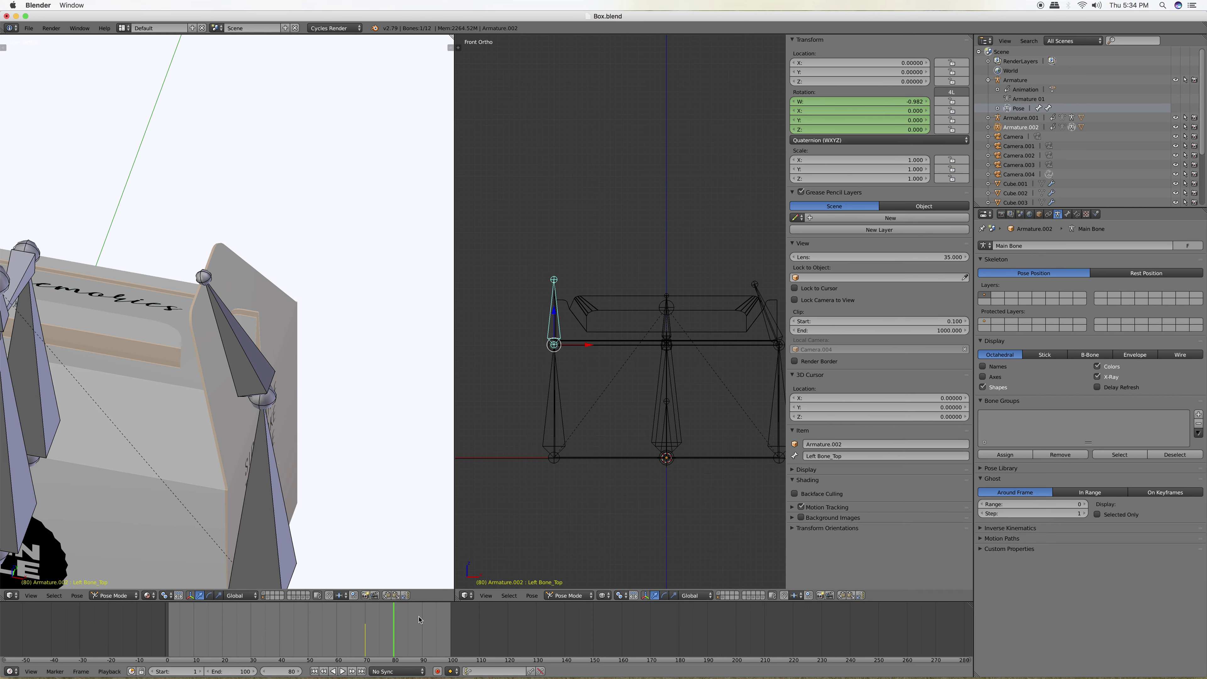
drag(383, 638, 393, 639)
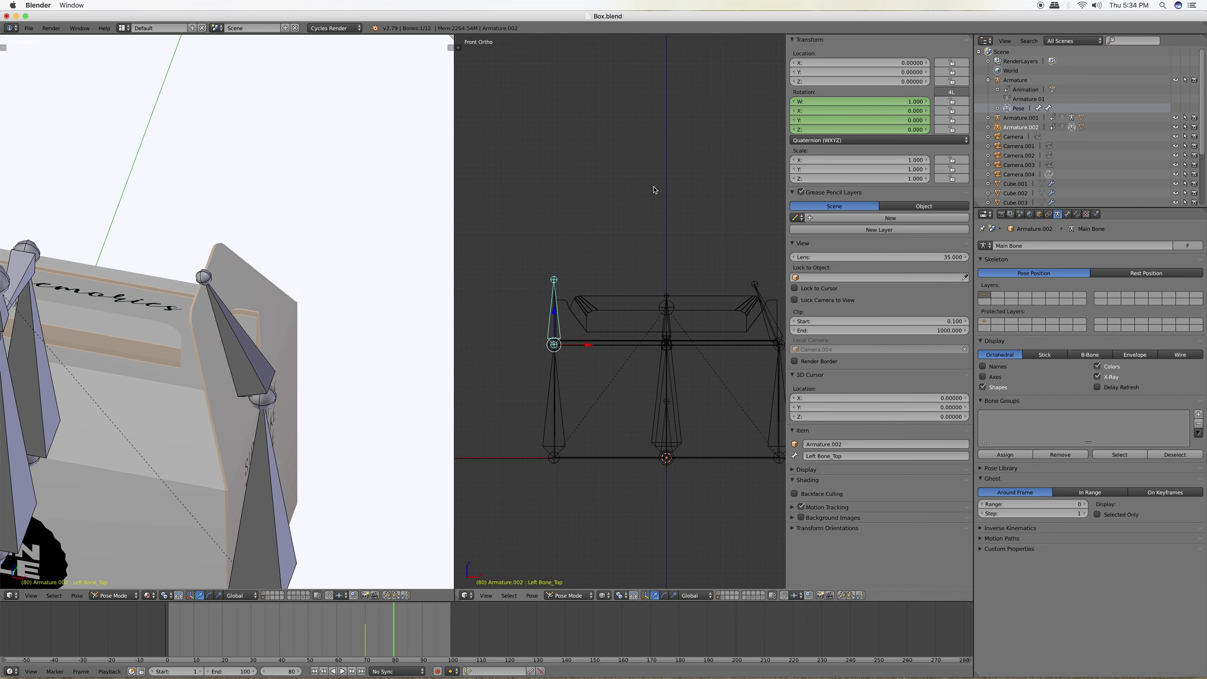
key(r)
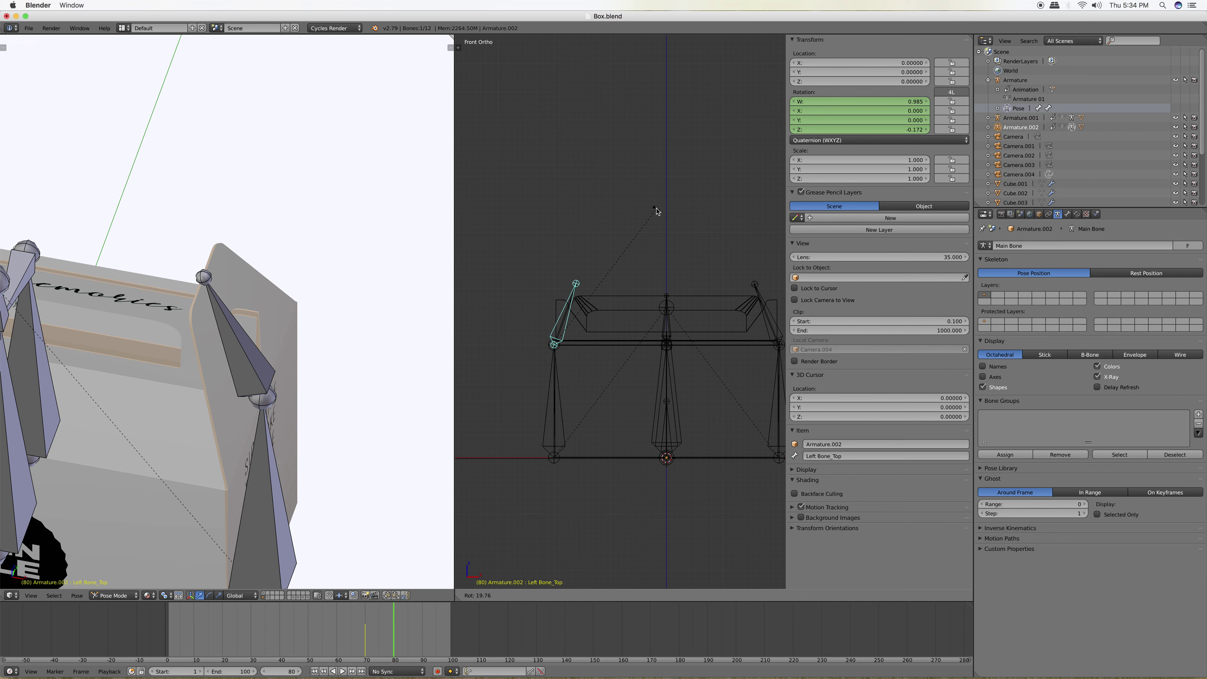
key(Escape)
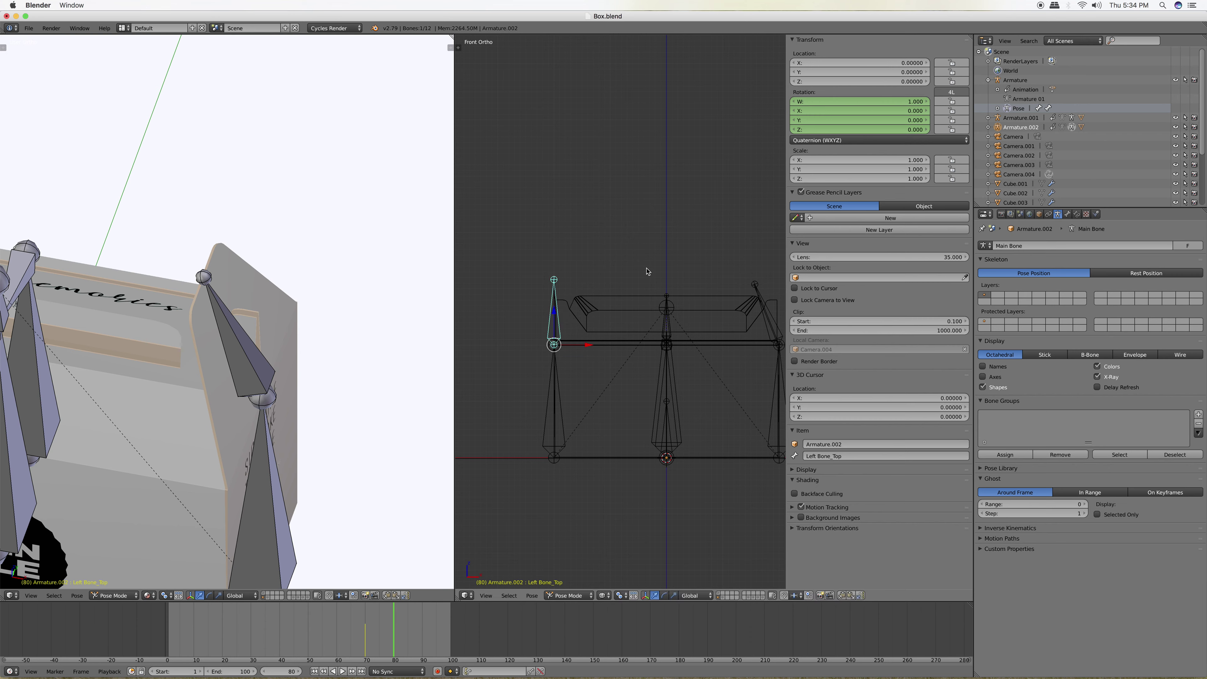
- Read Right Bone_Top's Z rotation 0.190 and give Left Bone_Top the mirrored Z -0.190068
right_click(755, 286)
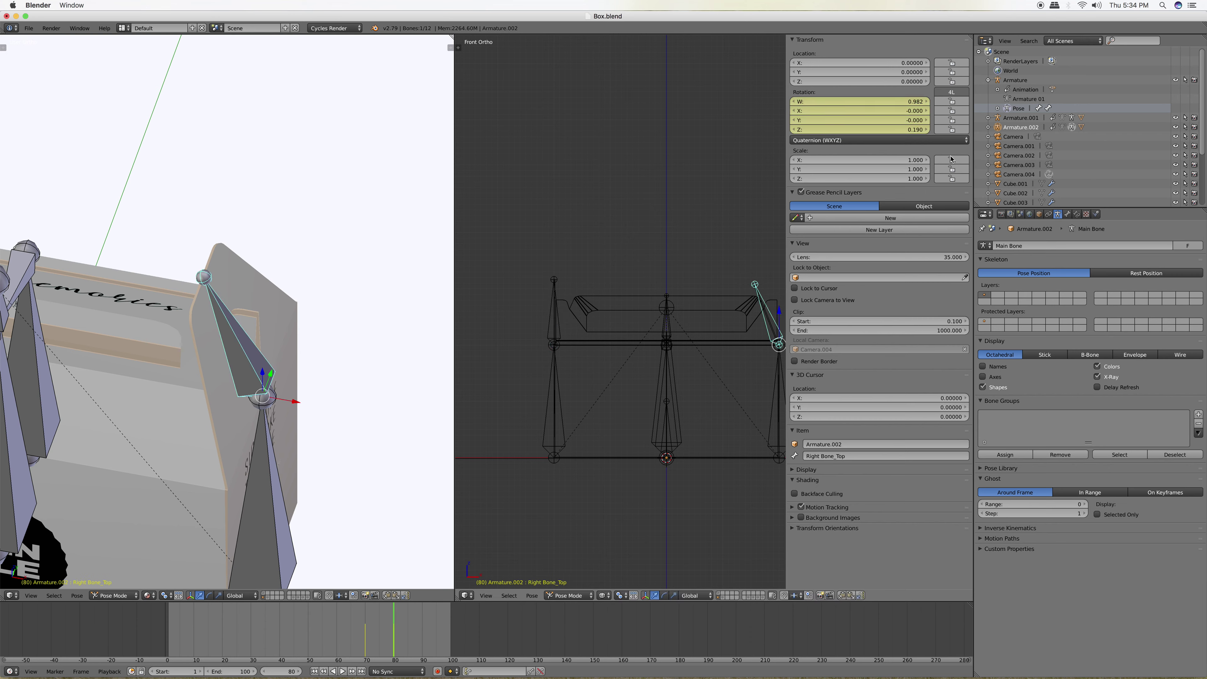
click(897, 128)
key(Return)
right_click(555, 280)
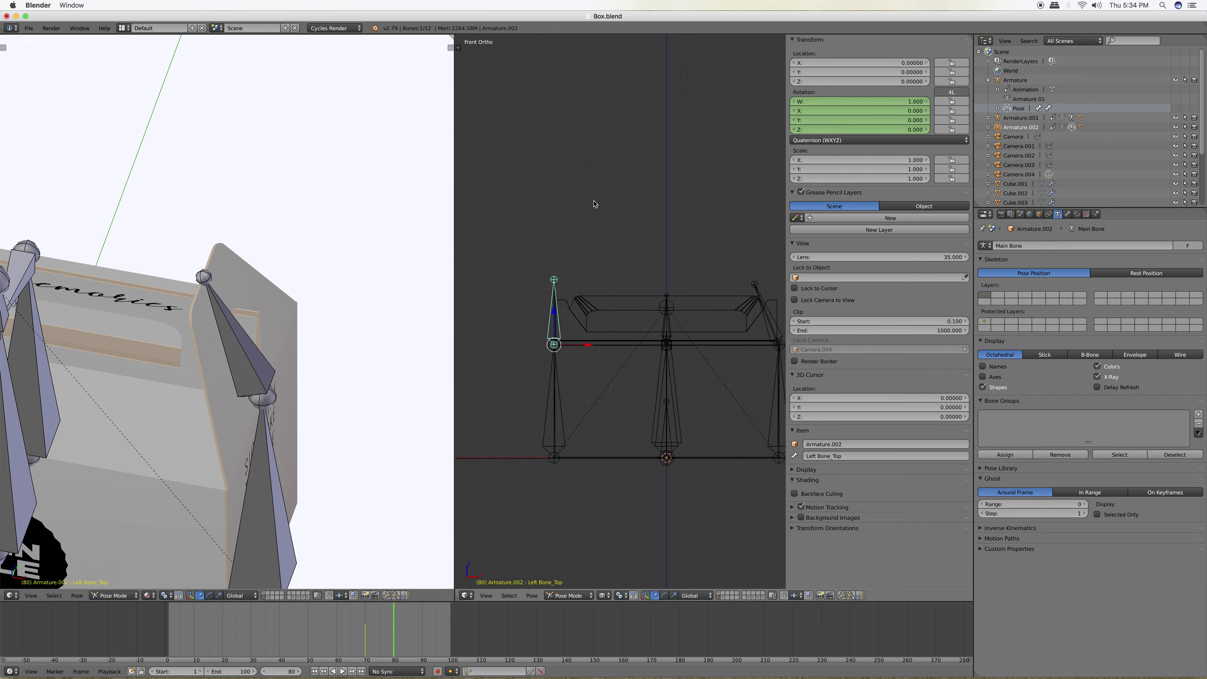
key(r)
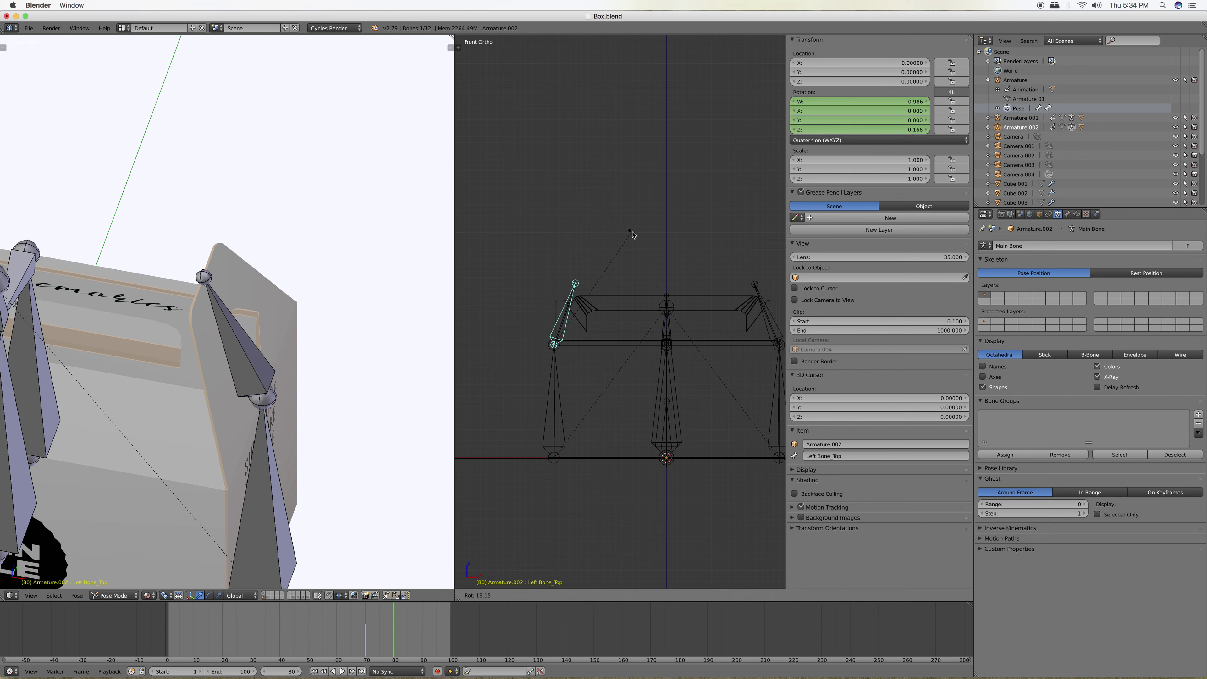
key(Escape)
click(893, 126)
text(-0.190068)
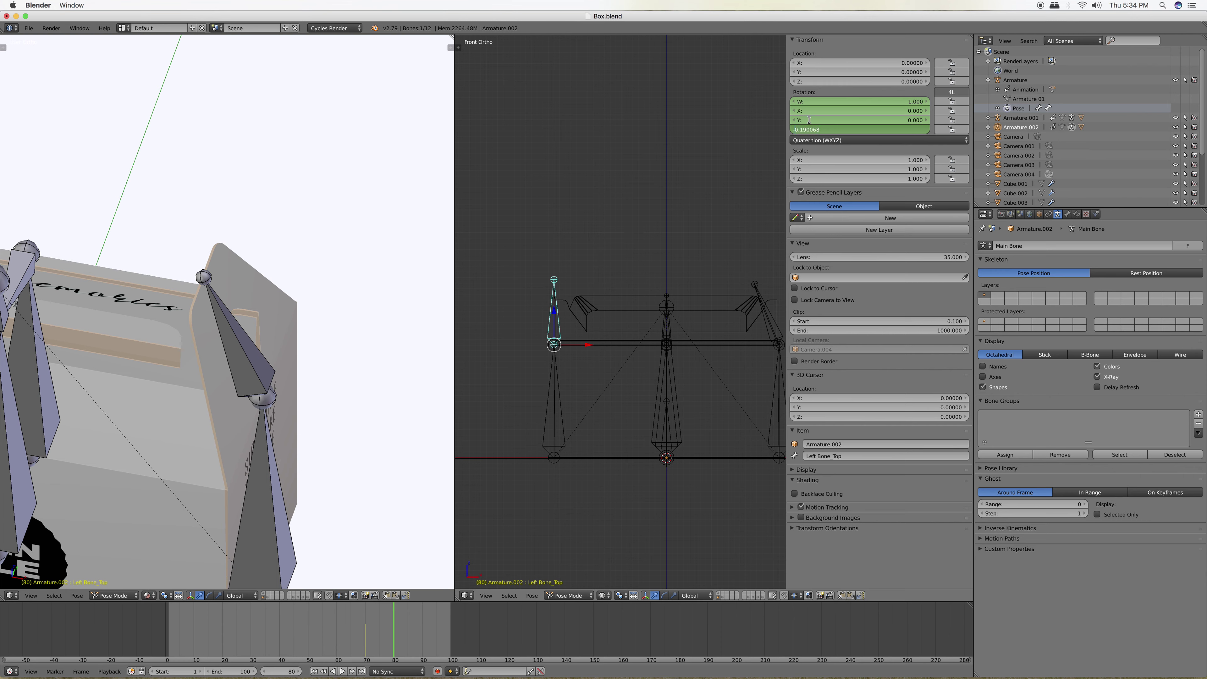
key(Return)
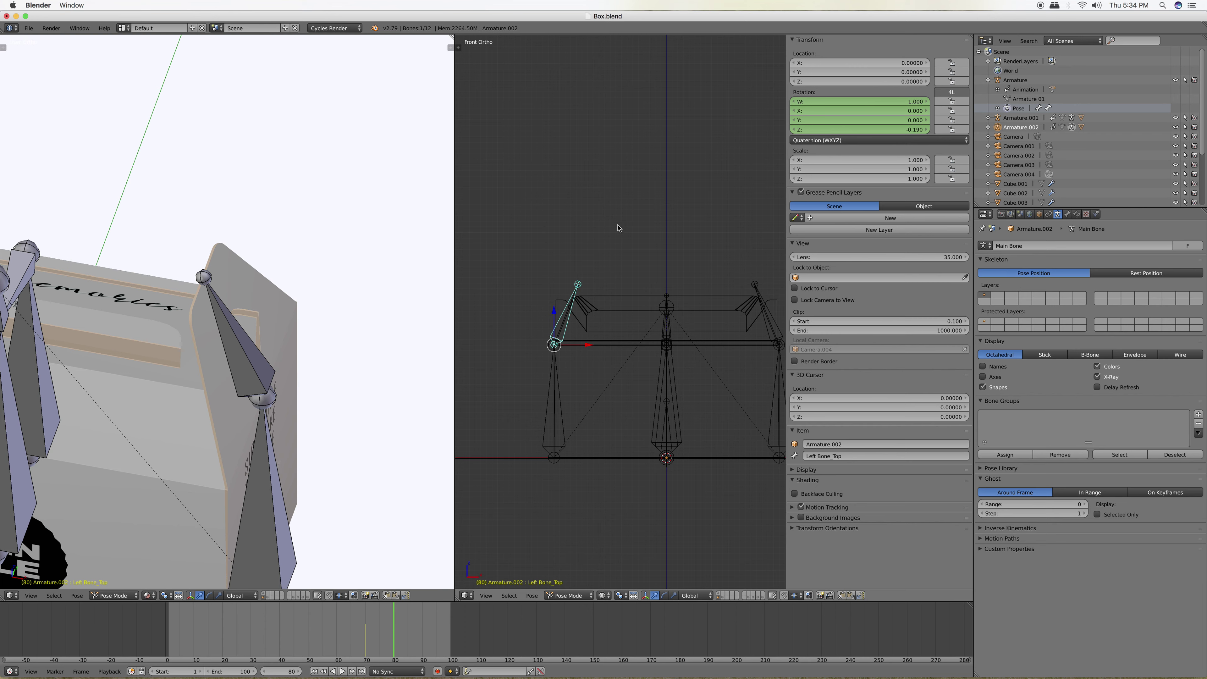
- Keyframe Left Bone_Top's rotation at frame 80
key(i)
click(648, 225)
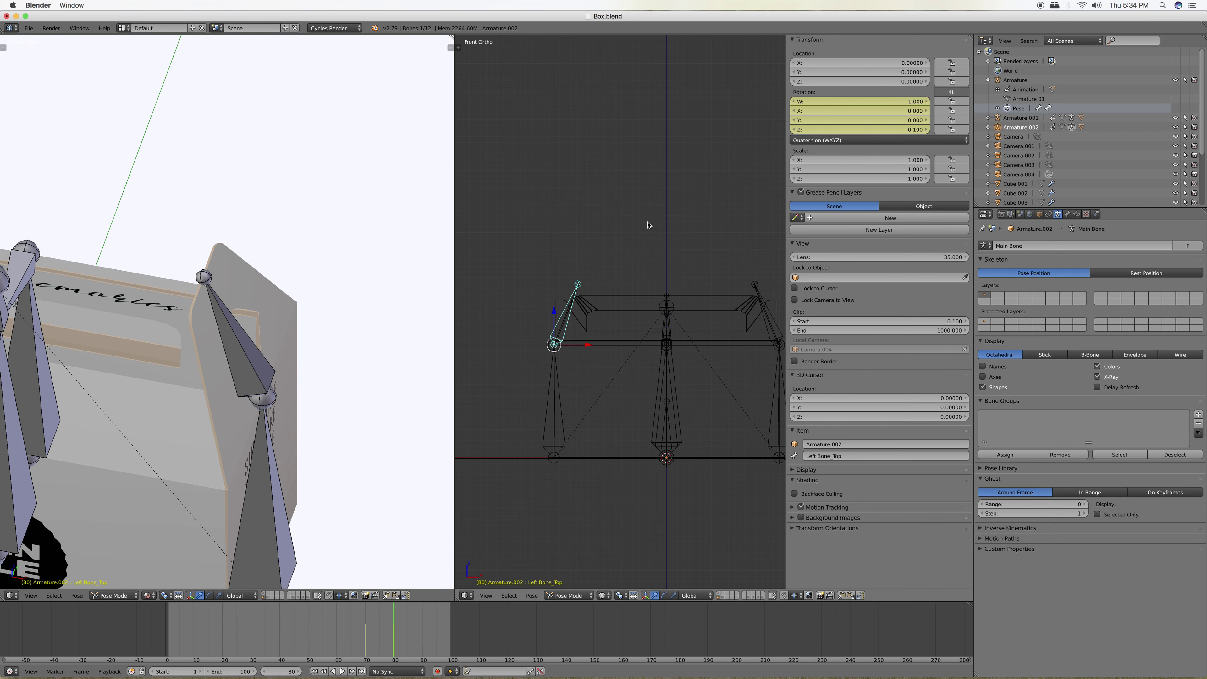
scroll(650, 224, down, 5)
key(i)
click(649, 225)
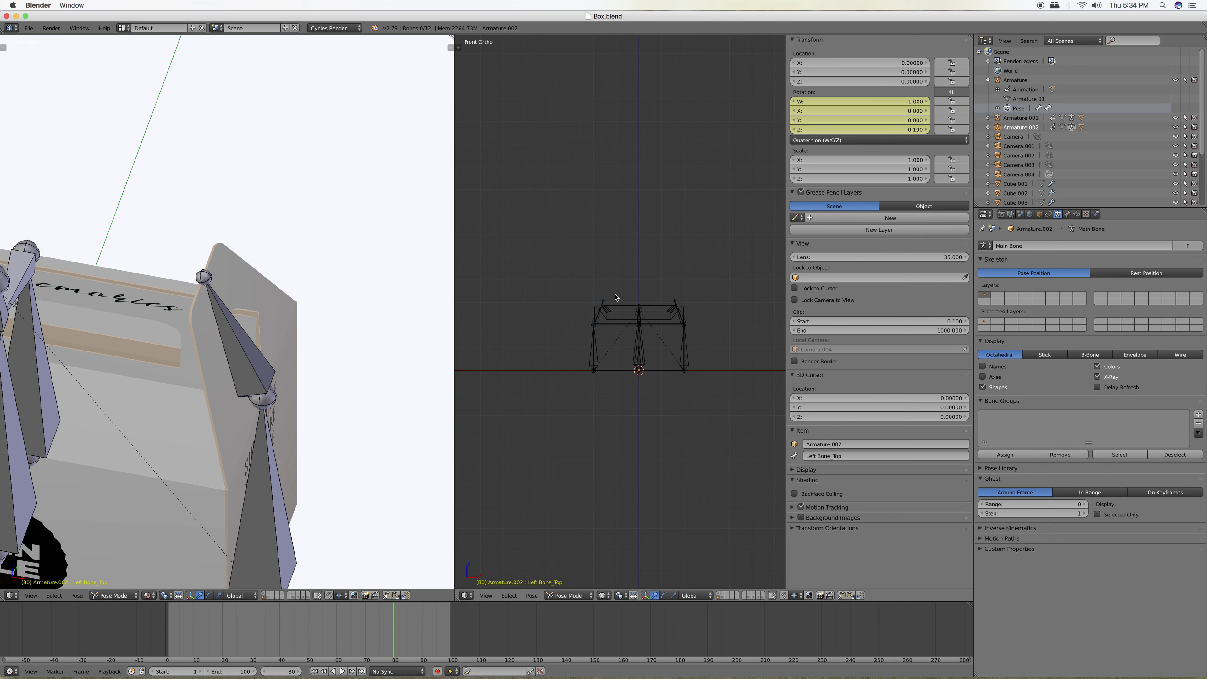
key(i)
click(549, 300)
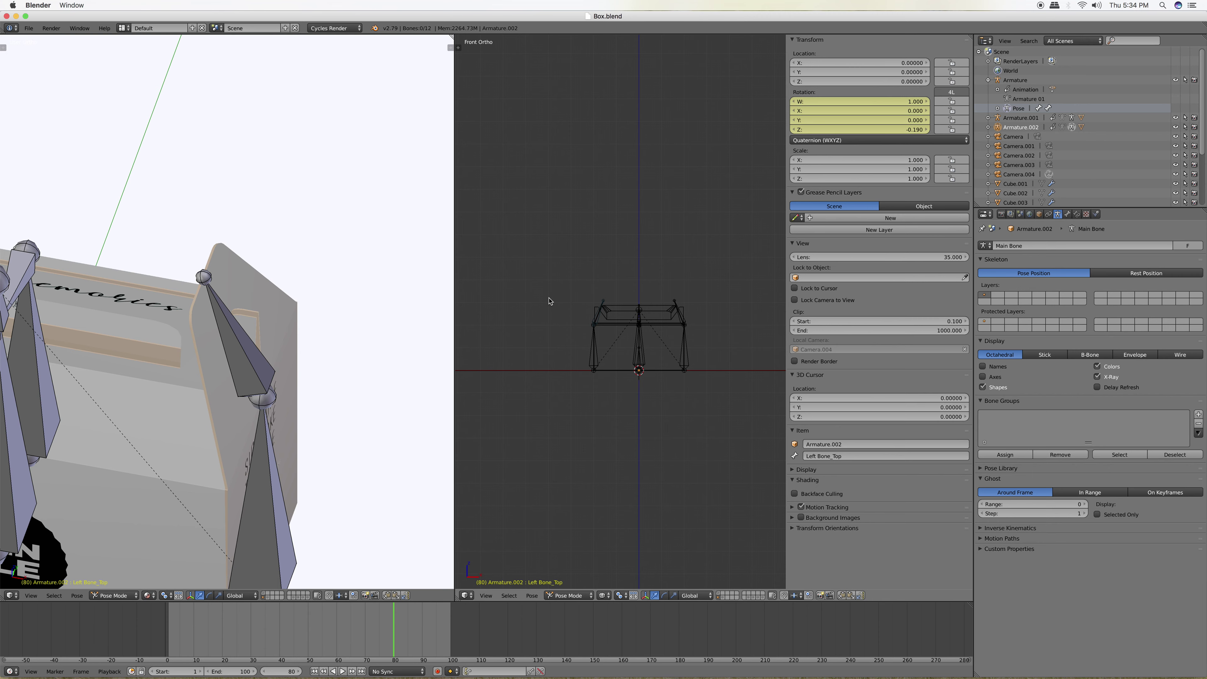
key(i)
click(585, 307)
scroll(610, 350, down, 1)
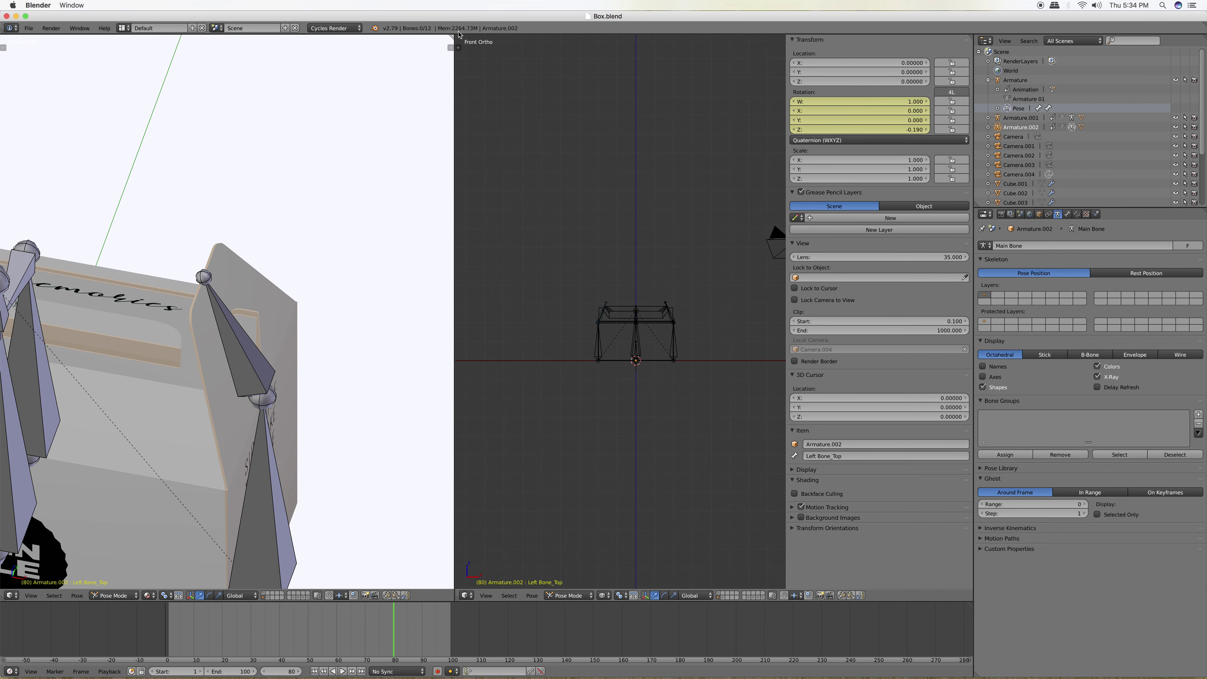
- Merge the views into one full-width 3D view and select the Right Bone and Main Box Bone
drag(453, 35, 579, 167)
mouse_move(580, 167)
middle_down()
mouse_move(636, 316)
mouse_move(781, 289)
middle_up()
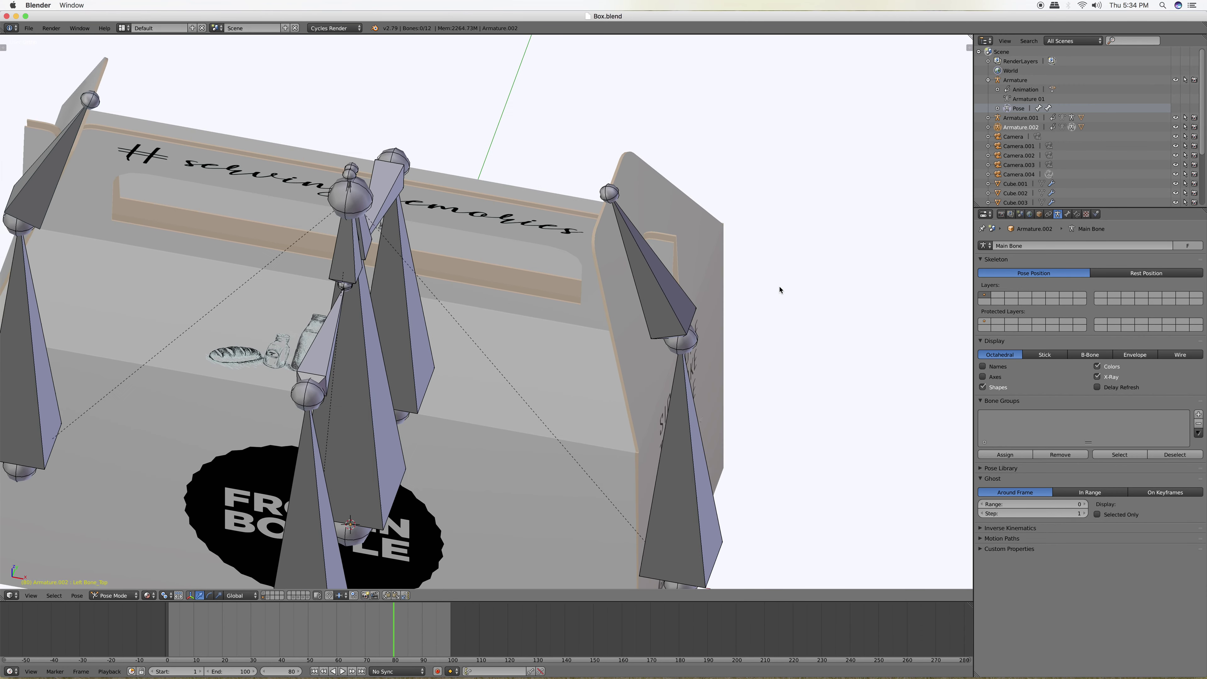
scroll(717, 302, down, 3)
scroll(716, 303, down, 2)
right_click(587, 368)
right_click(434, 322)
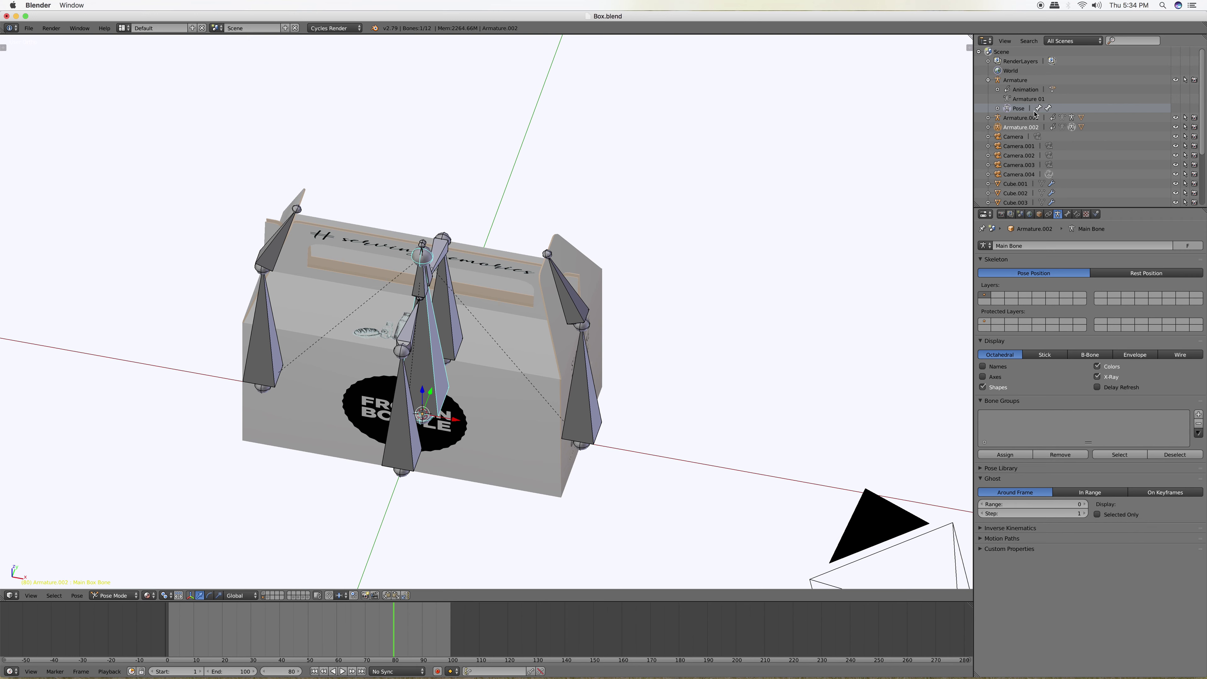
- Hide Armature.002 in the Outliner and make Armature.001 the active object
click(1176, 128)
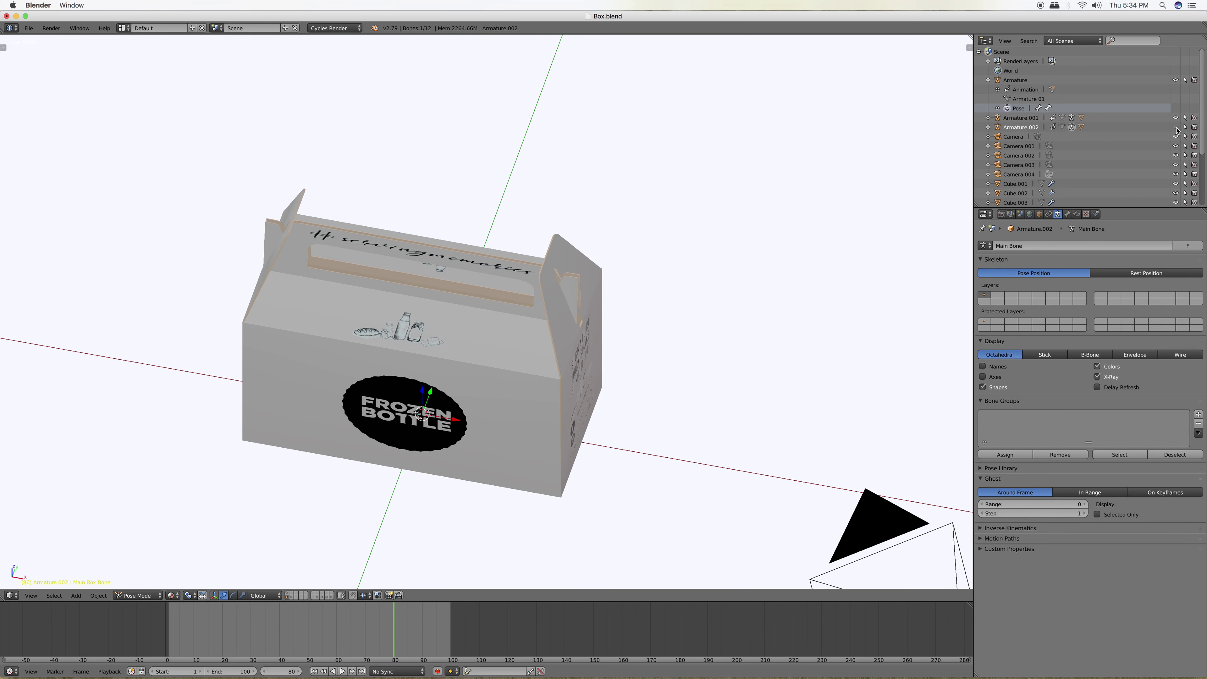
click(1178, 130)
click(1024, 119)
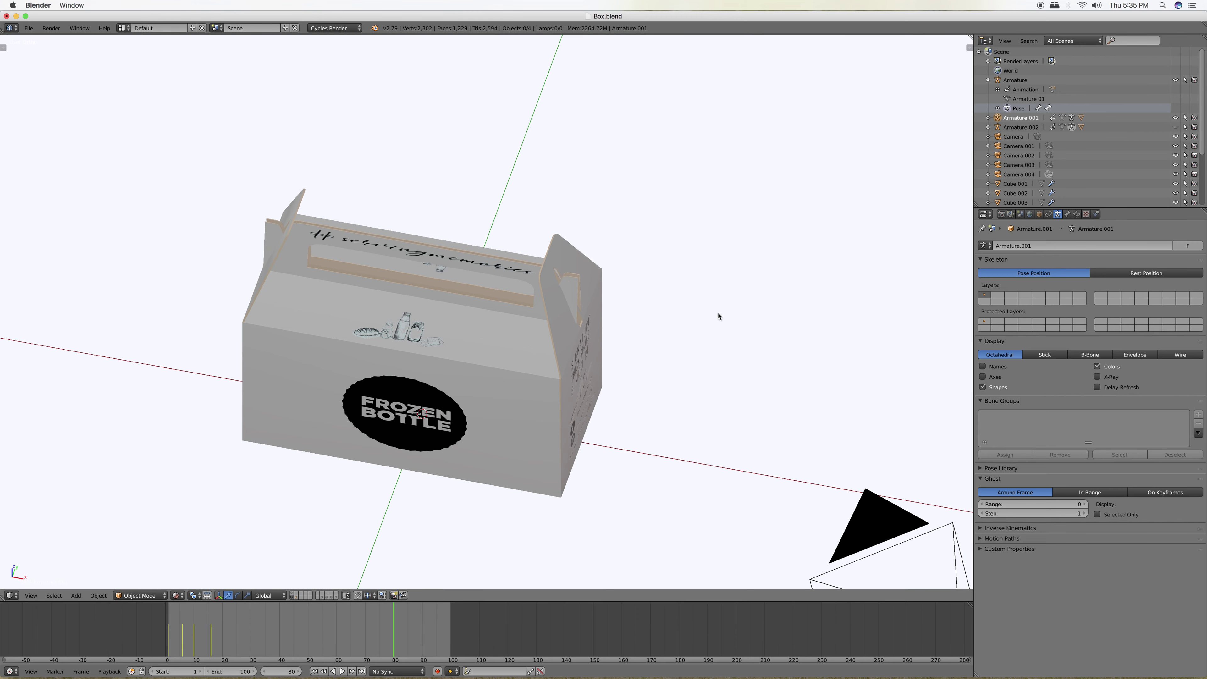
- Switch the box to solid shading and briefly expand and collapse Armature.001 in the Outliner
scroll(718, 315, down, 3)
key(z)
key(z)
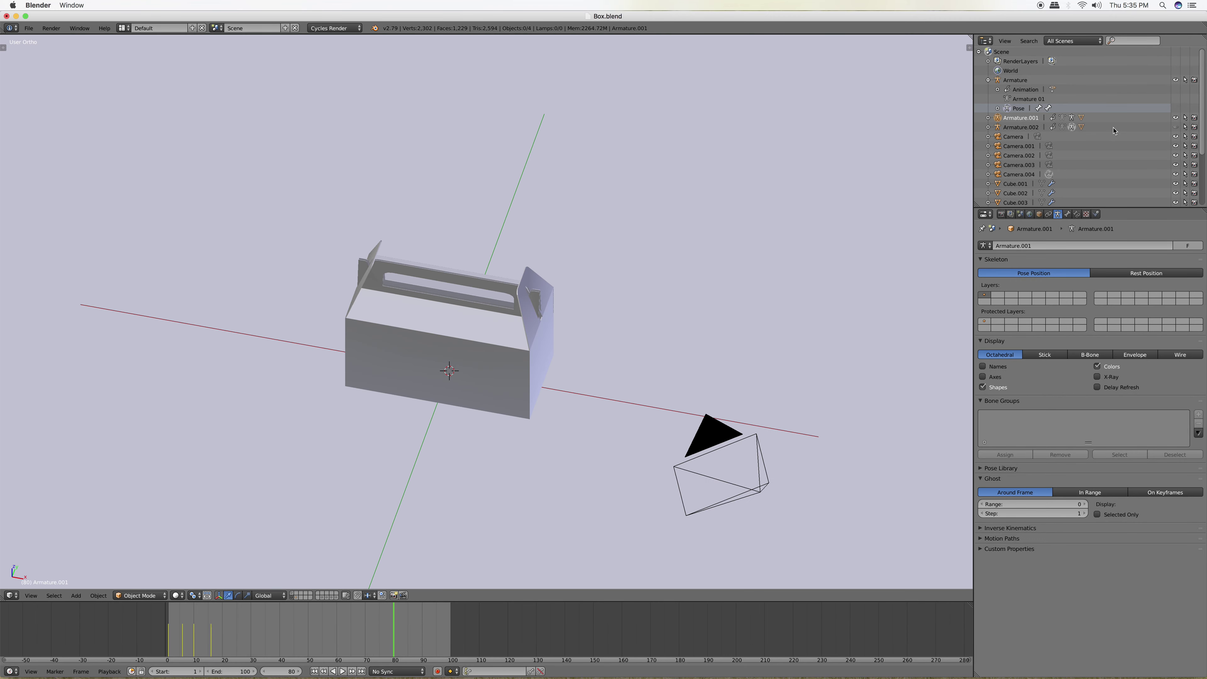
click(989, 118)
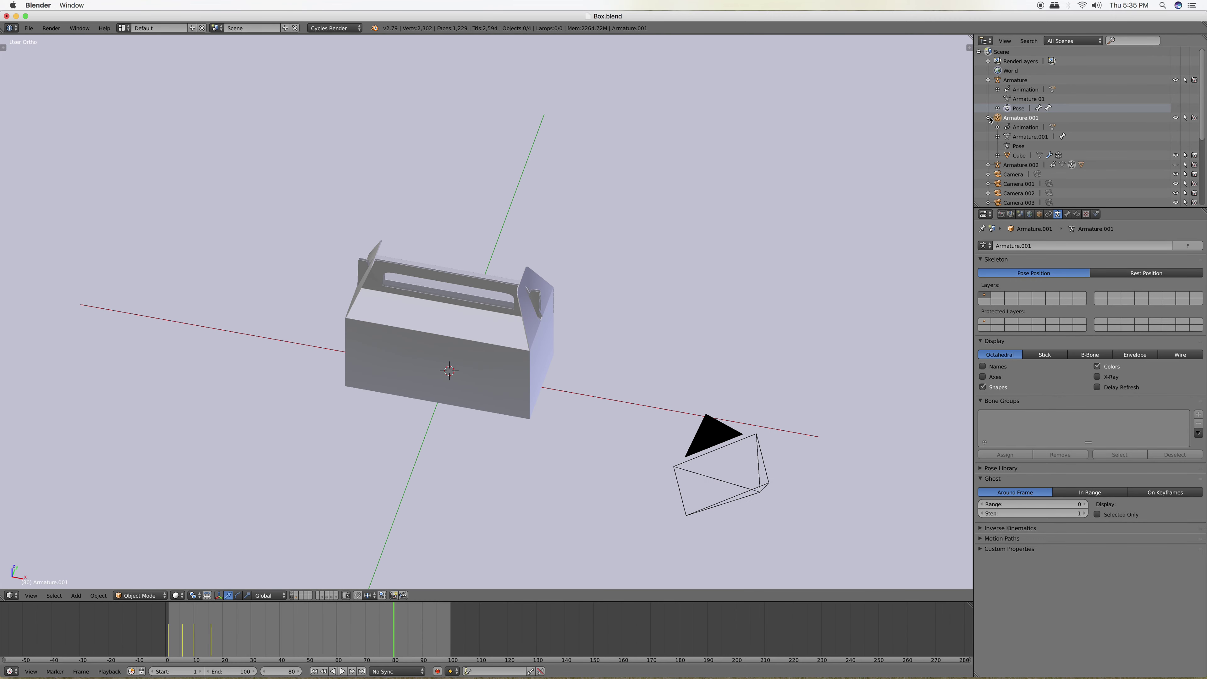
click(989, 118)
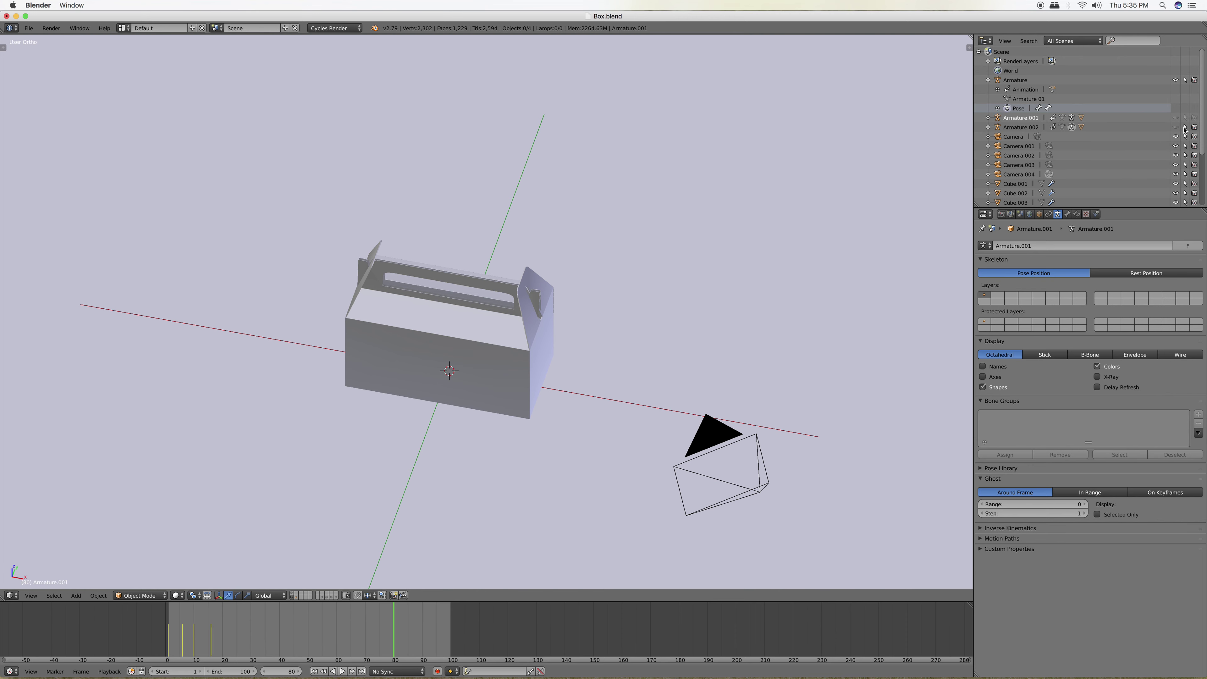
- Set the viewport to Material shading to show the printed box textures, viewed from higher up
key(space)
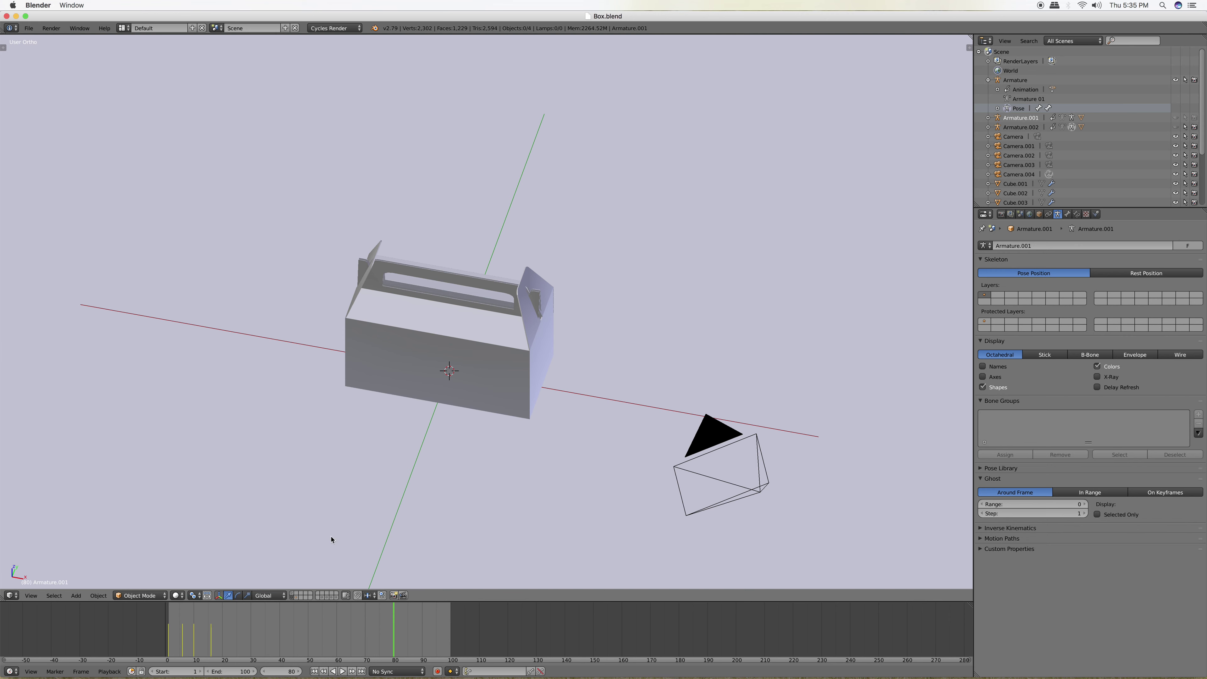
click(179, 596)
click(192, 544)
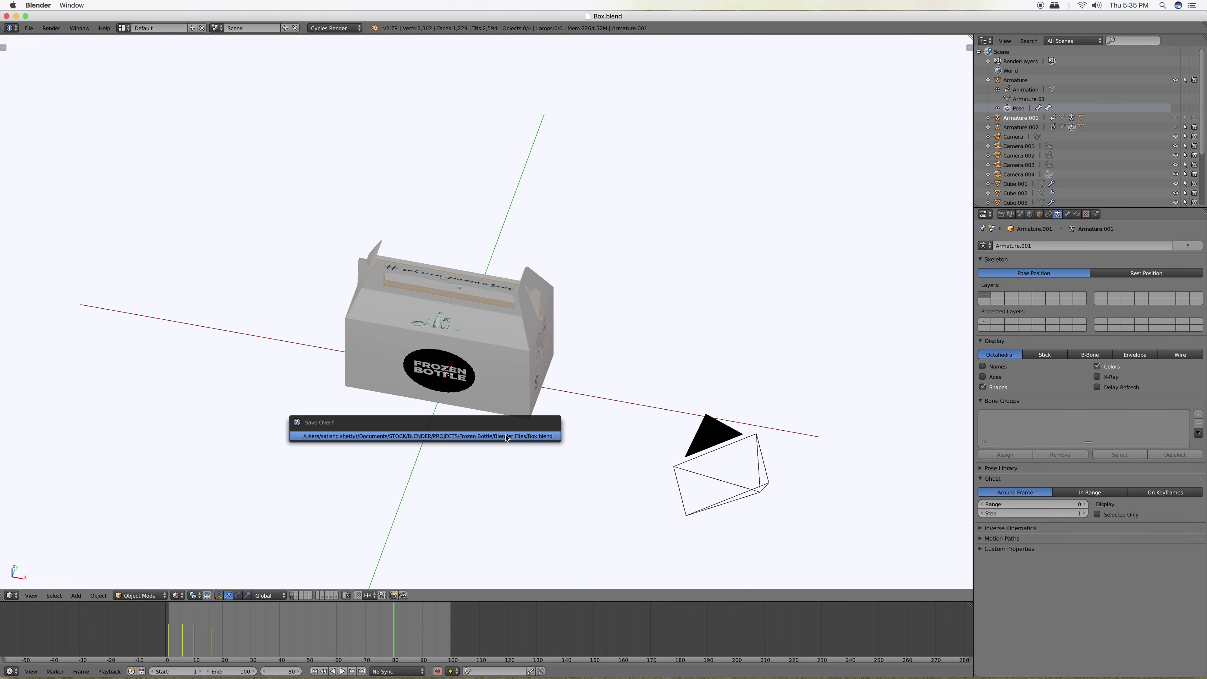
middle_drag(517, 445, 547, 455)
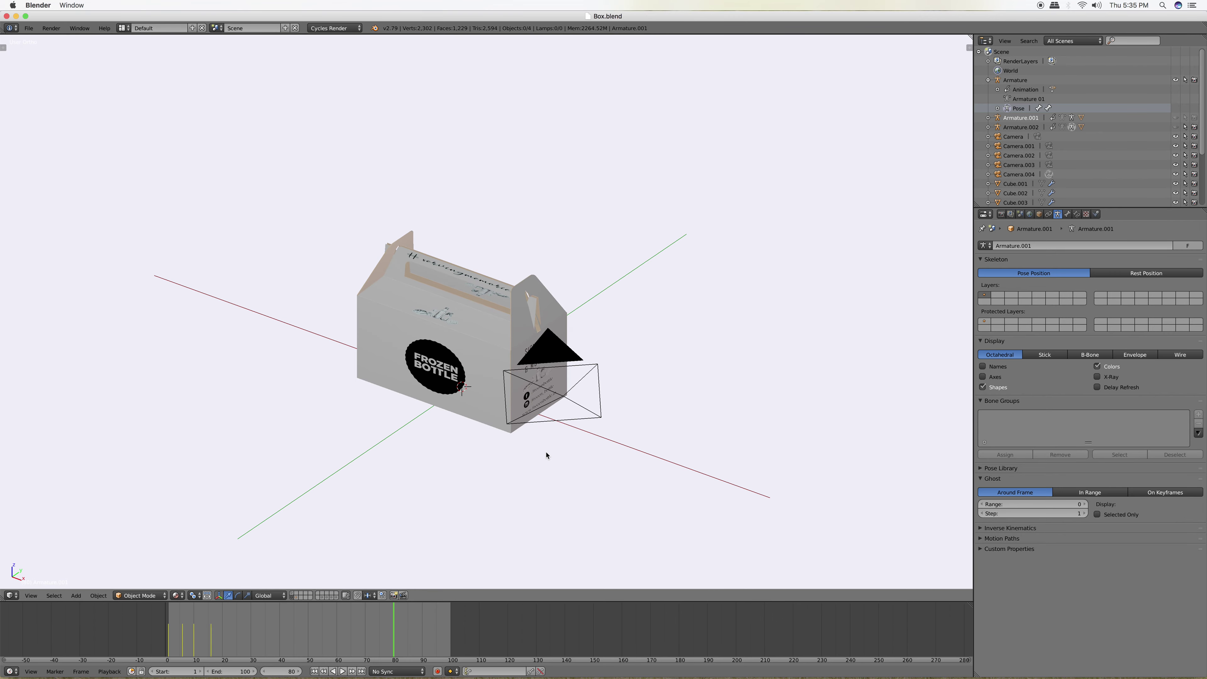
key(alt+a)
- Scrub the timeline near the start, then play the fold animation while orbiting around the box
click(172, 642)
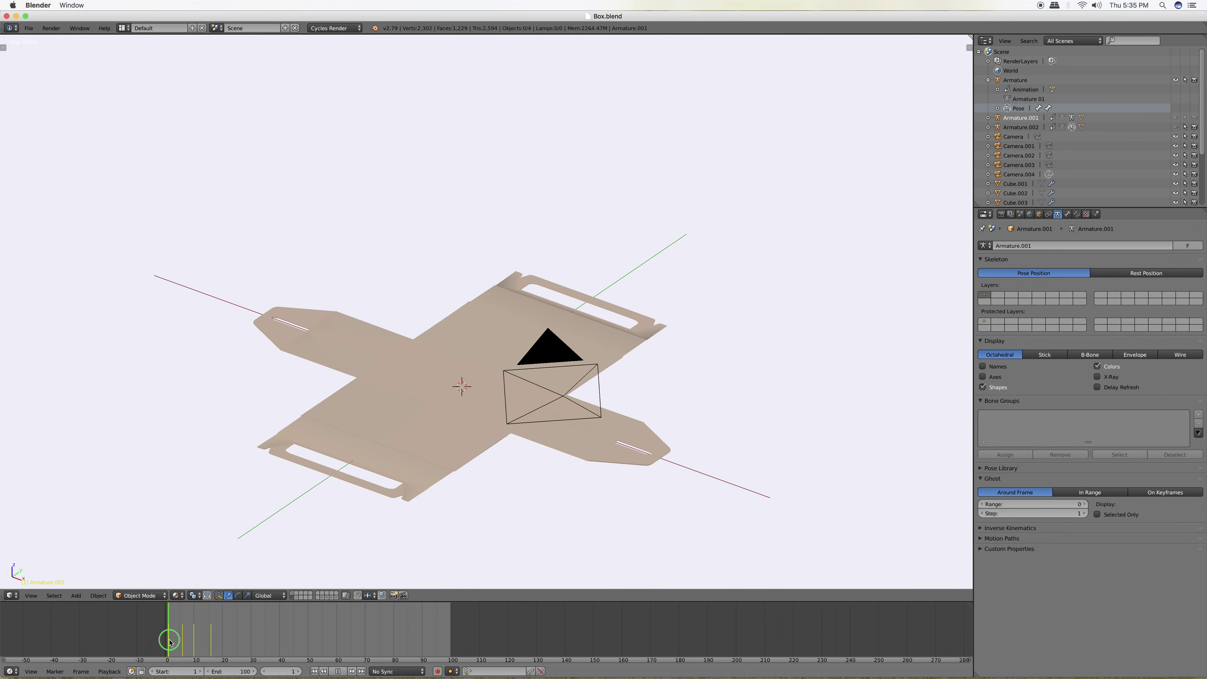
mouse_move(194, 641)
mouse_down()
mouse_move(242, 639)
mouse_move(168, 642)
mouse_up()
key(alt+a)
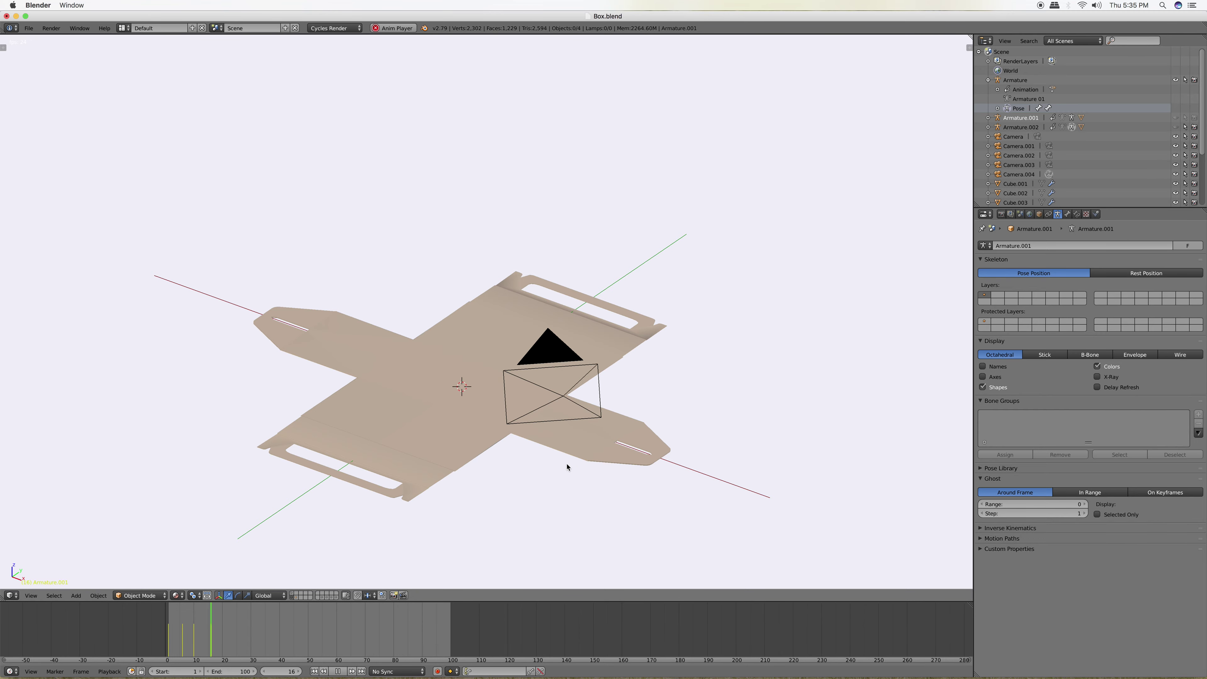
mouse_move(833, 418)
middle_down()
mouse_move(720, 407)
mouse_move(560, 423)
mouse_move(681, 396)
mouse_move(703, 410)
mouse_move(516, 337)
middle_up()
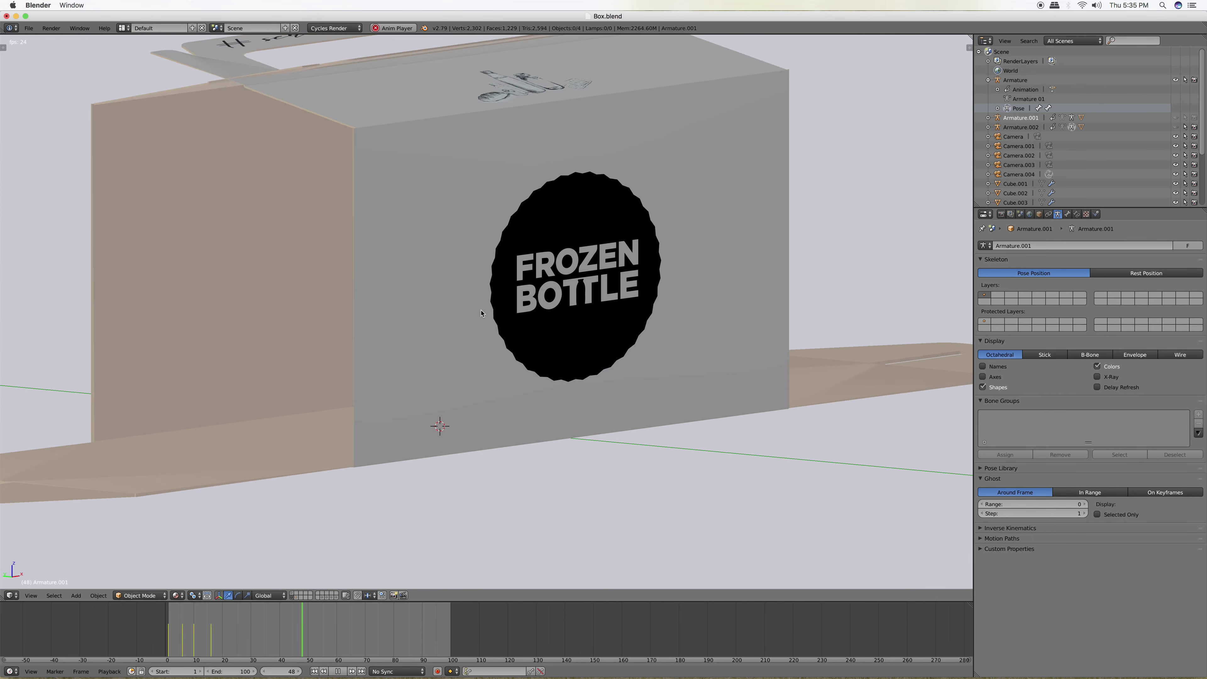
- Zoom out and orbit to see the camera and ground, then stop playback at frame 65
scroll(481, 313, up, 2)
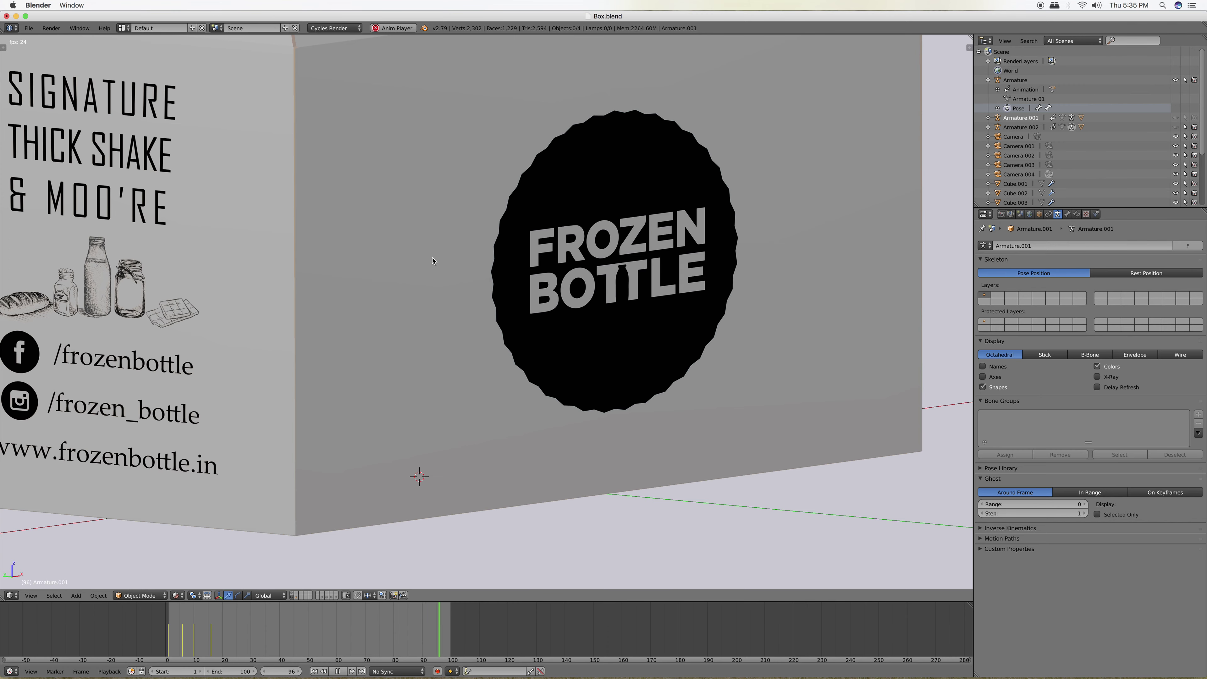
scroll(439, 272, down, 2)
scroll(439, 273, down, 3)
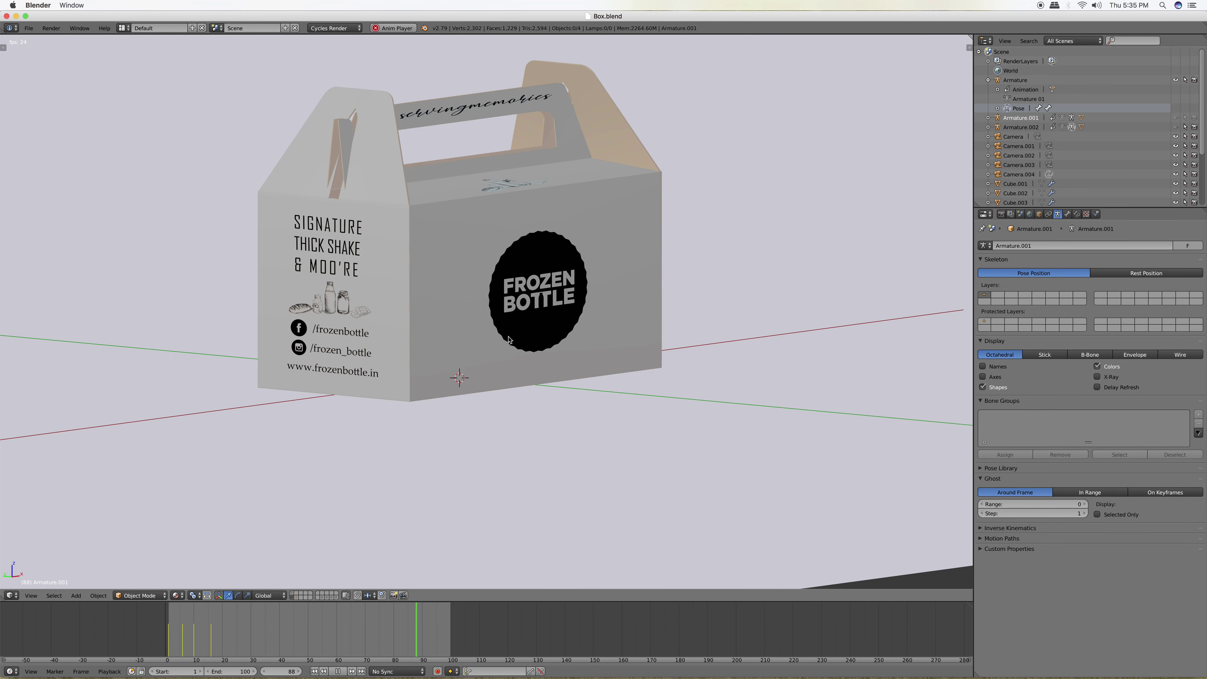
middle_drag(544, 328, 473, 346)
mouse_move(547, 377)
middle_down()
mouse_move(579, 372)
mouse_move(533, 399)
mouse_move(378, 386)
mouse_move(534, 421)
mouse_move(452, 417)
middle_up()
scroll(539, 376, down, 5)
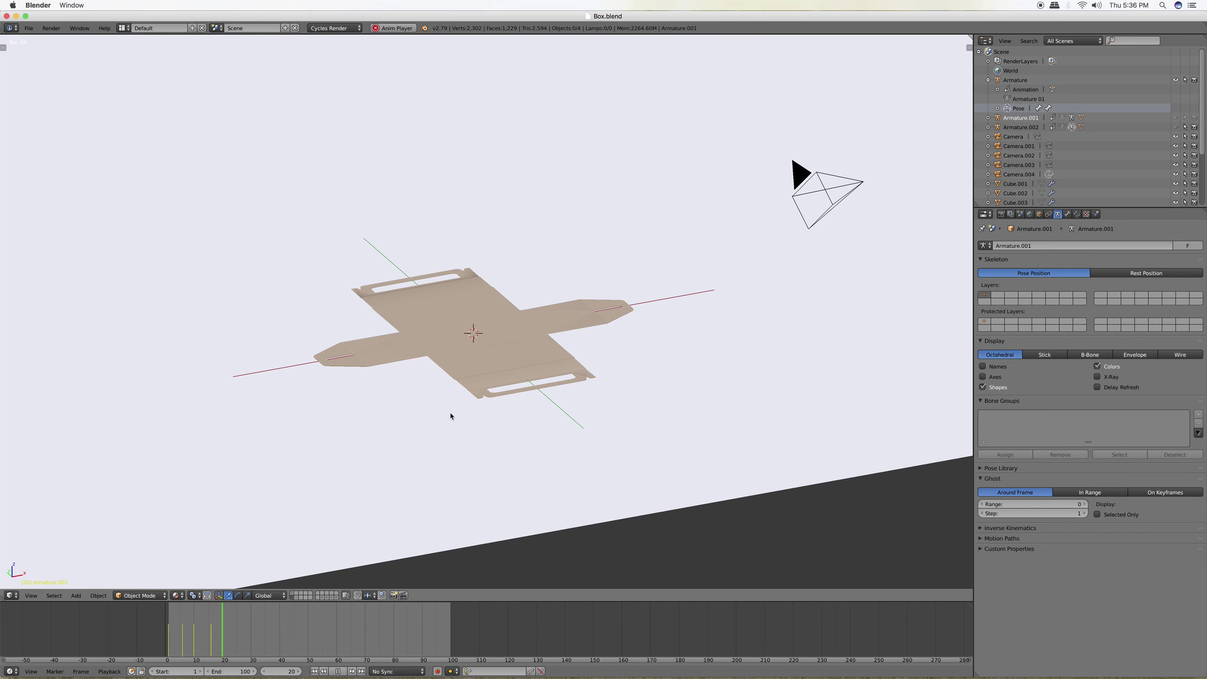
key(space)
key(alt+a)
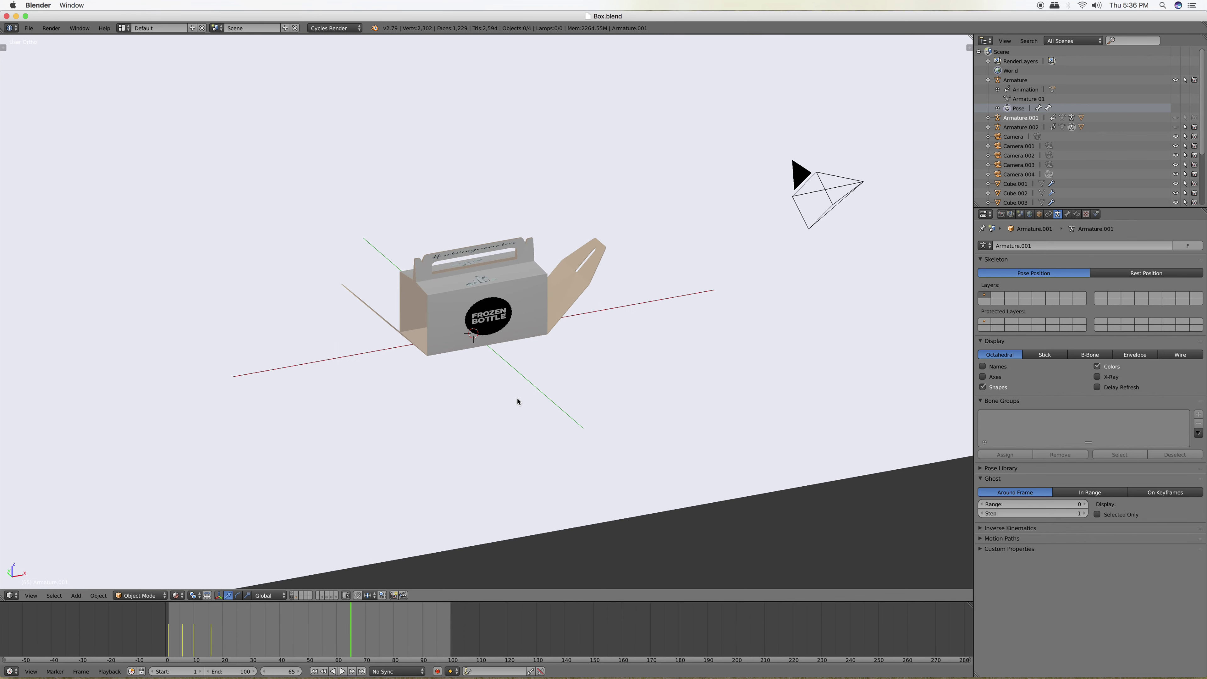